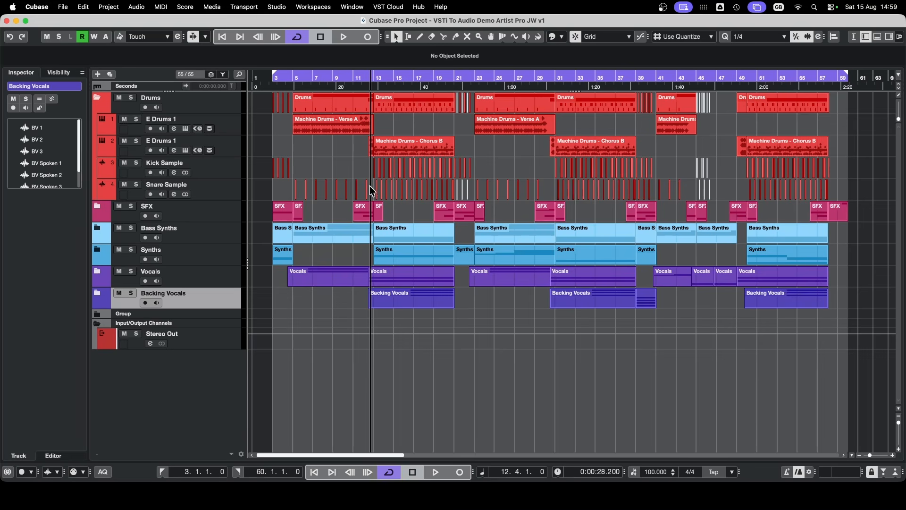
Solo the first E Drums 1 track, play it from bar 5, and view its Groove Agent SE instrument
click(235, 131)
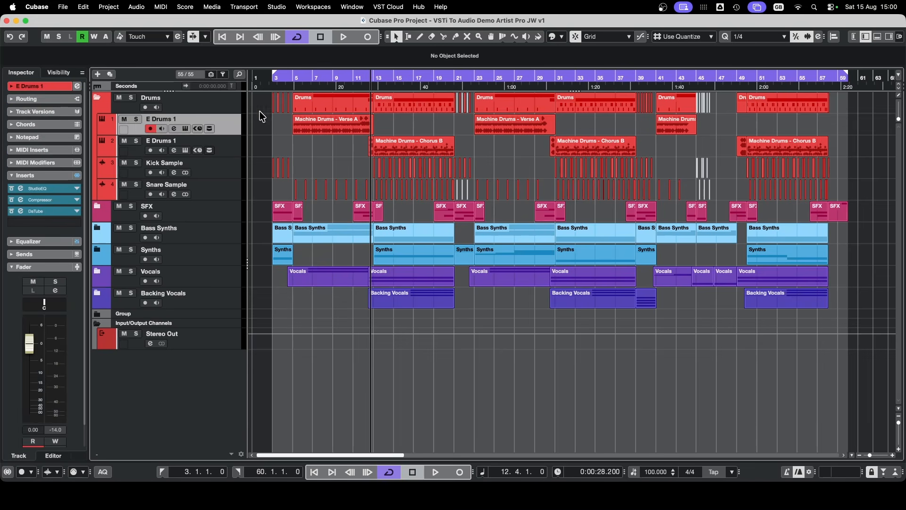
click(136, 119)
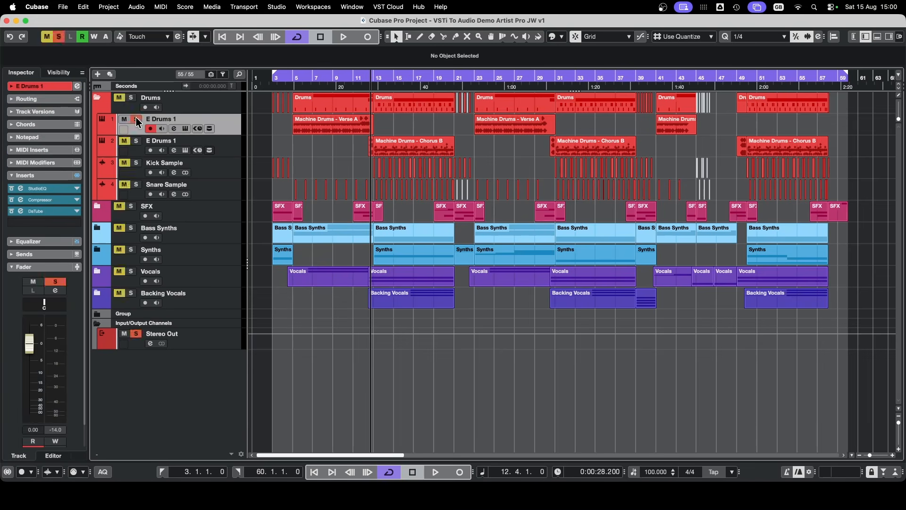
double_click(290, 75)
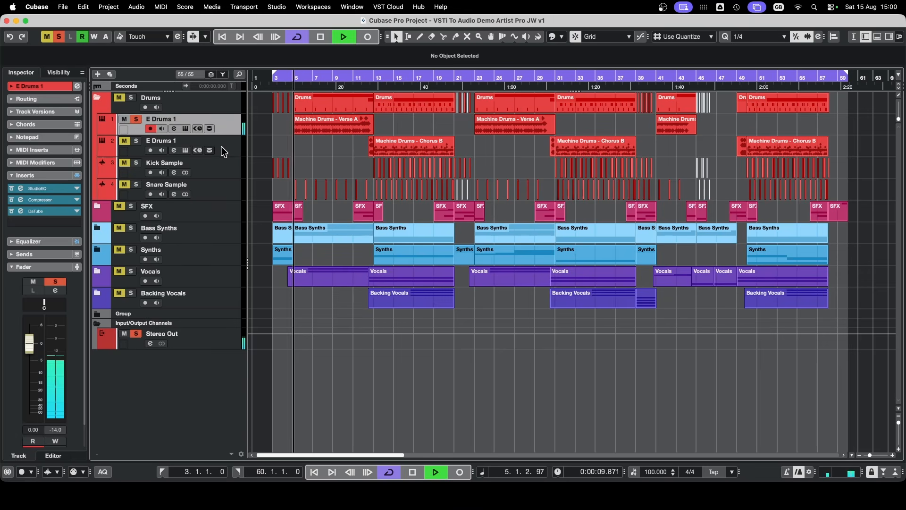
click(186, 131)
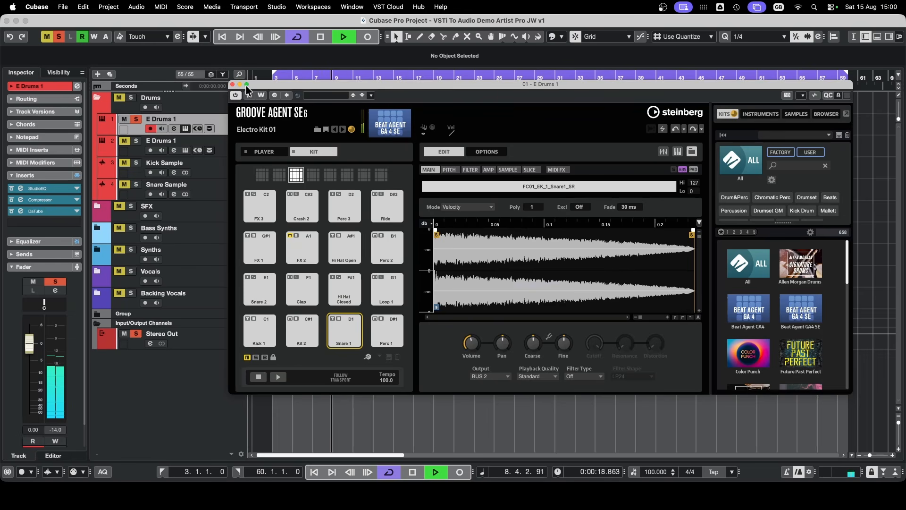
key(space)
click(232, 85)
Render all Machine Drums - Verse A events in place As One Event, with Dry (Transfer Channel Settings) processing and Mute Source Events
drag(263, 122, 703, 126)
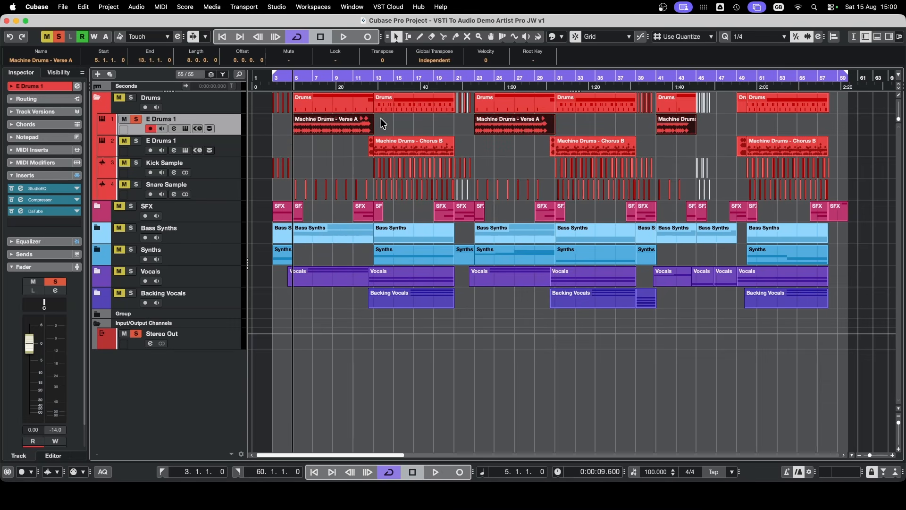
click(84, 7)
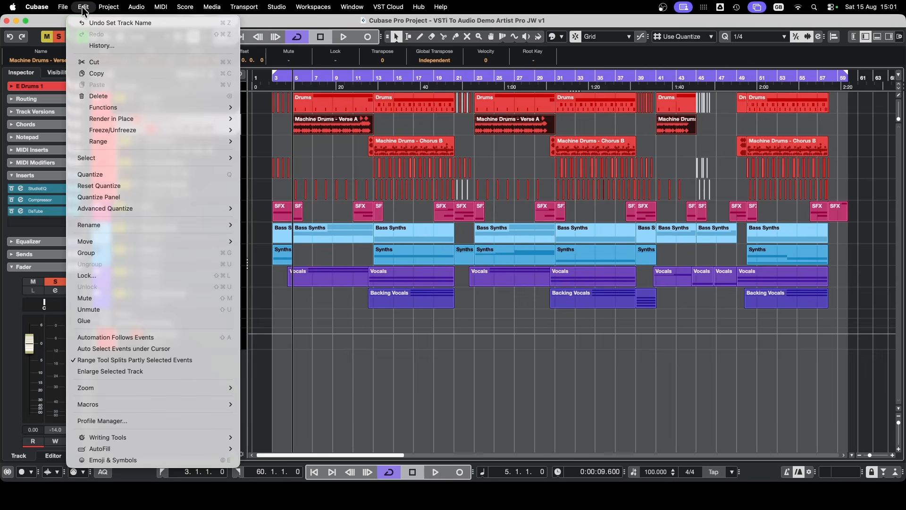
mouse_move(135, 121)
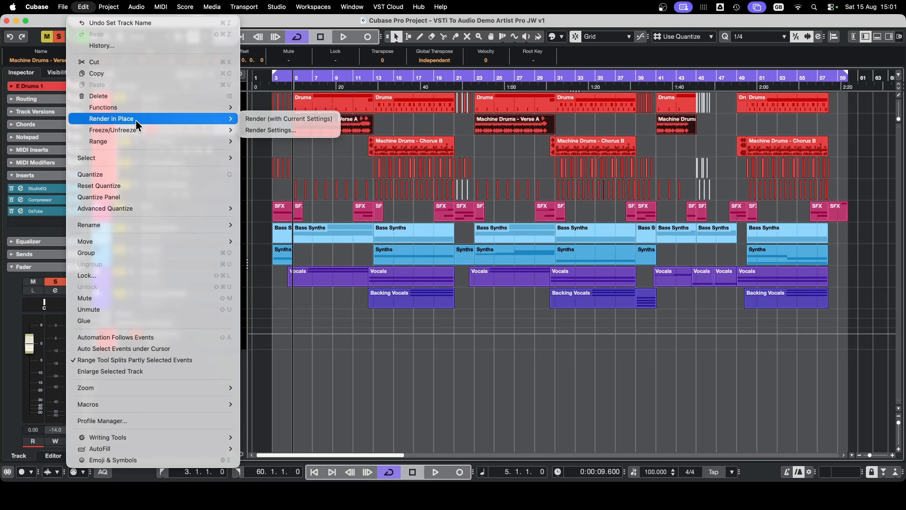
click(273, 130)
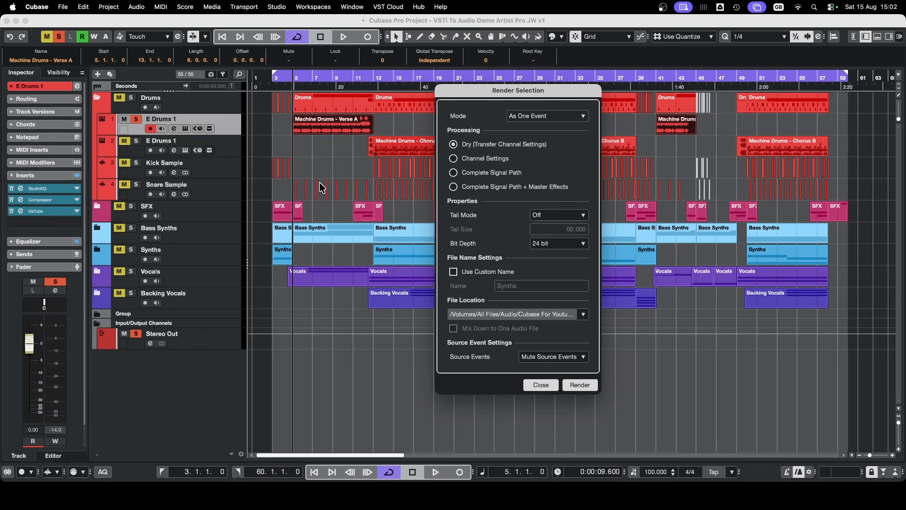
click(547, 118)
click(482, 115)
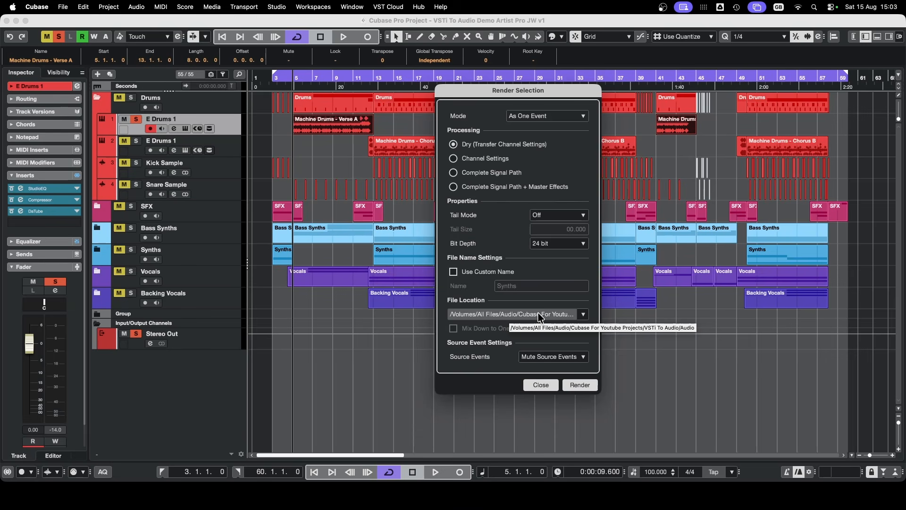
click(569, 361)
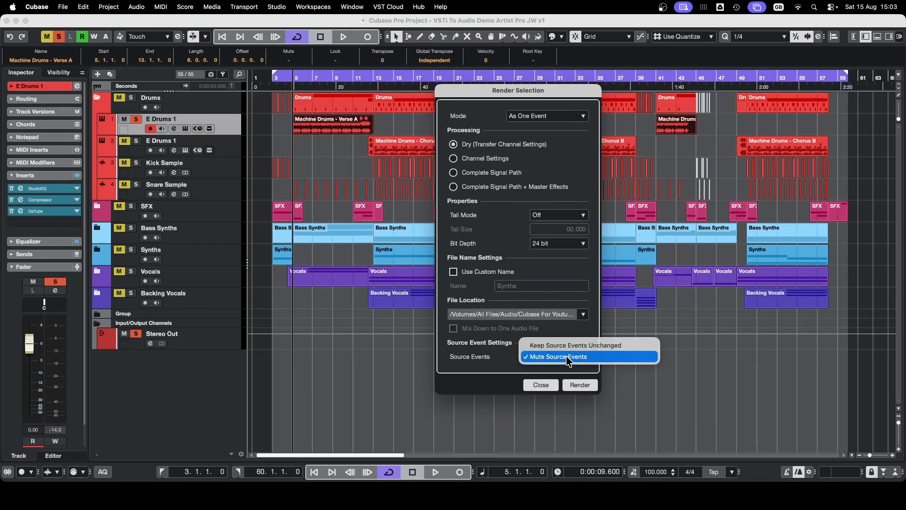
click(501, 371)
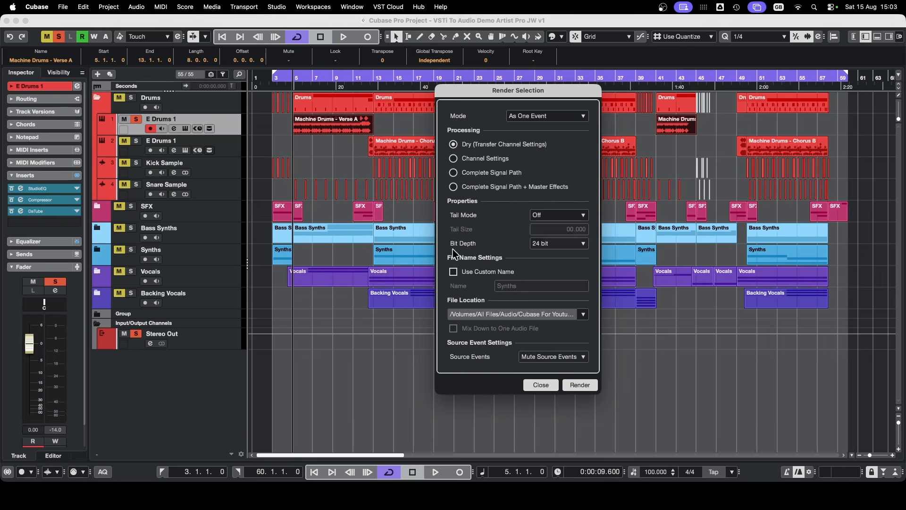
click(580, 384)
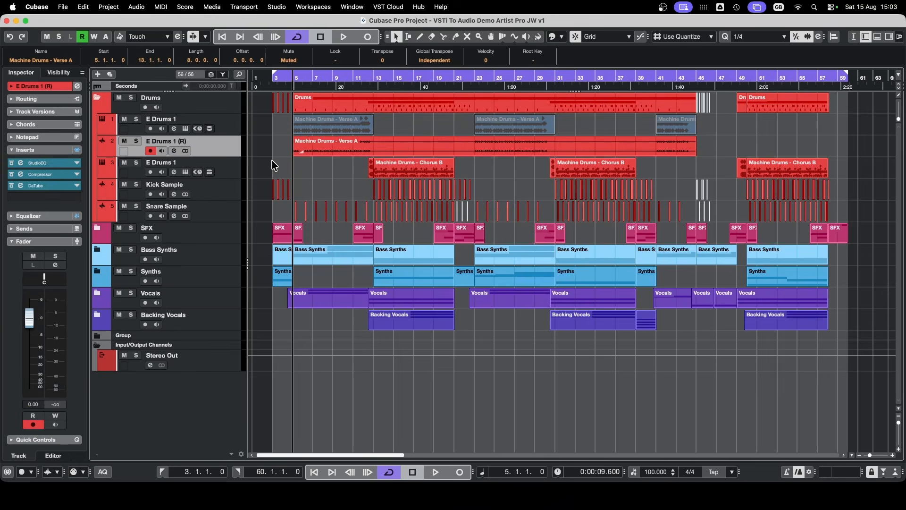
Solo the rendered E Drums 1 (R) track and play it from bar 5
click(232, 129)
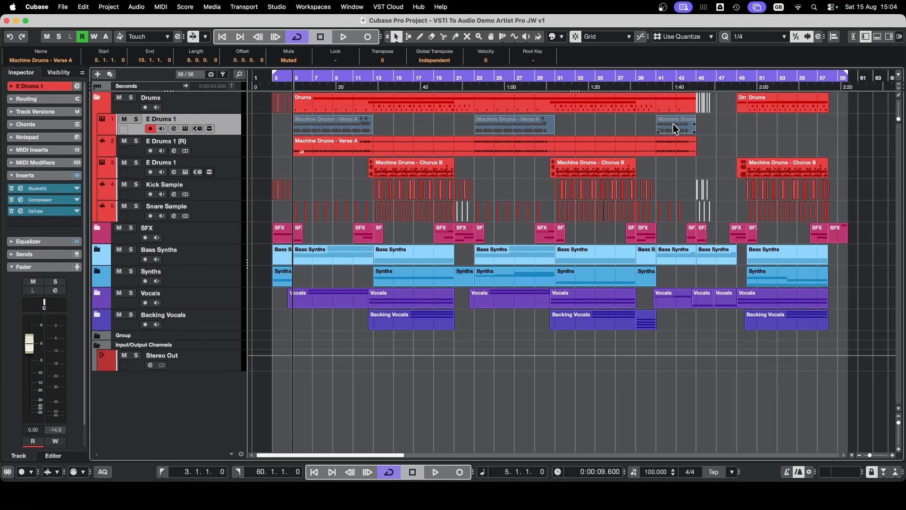
click(228, 150)
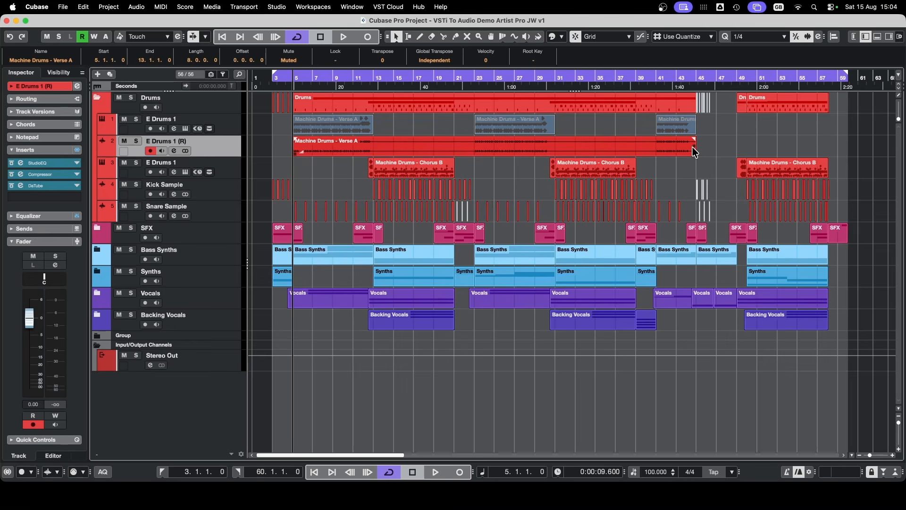
click(136, 141)
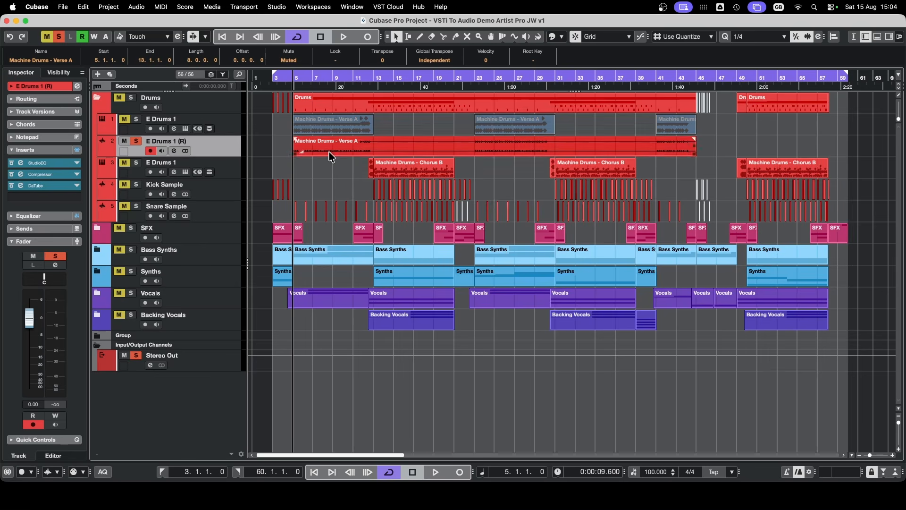
key(space)
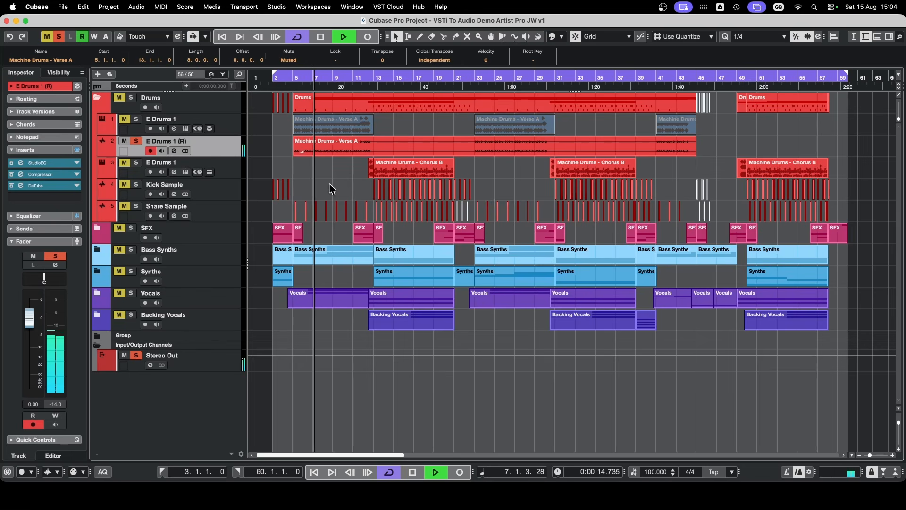
key(space)
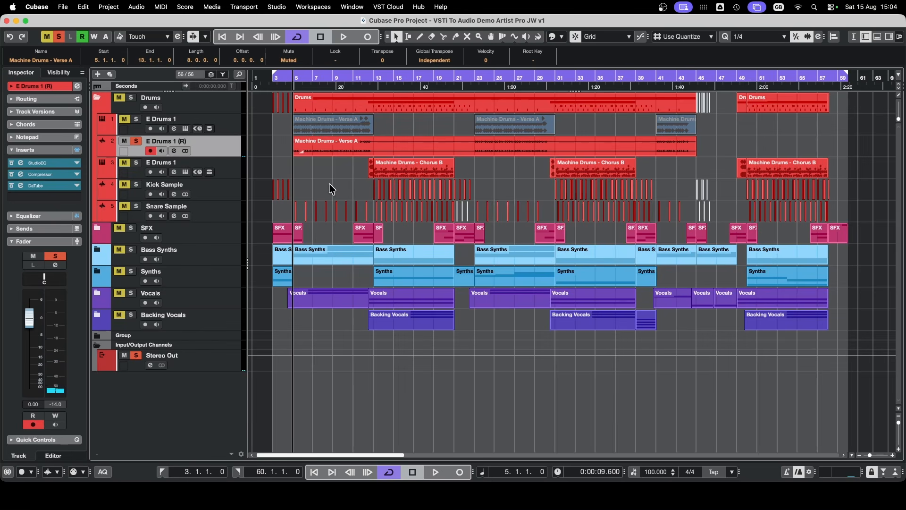
Compare the inserts and equalizer settings of the original E Drums 1 track with those of the rendered track
click(232, 128)
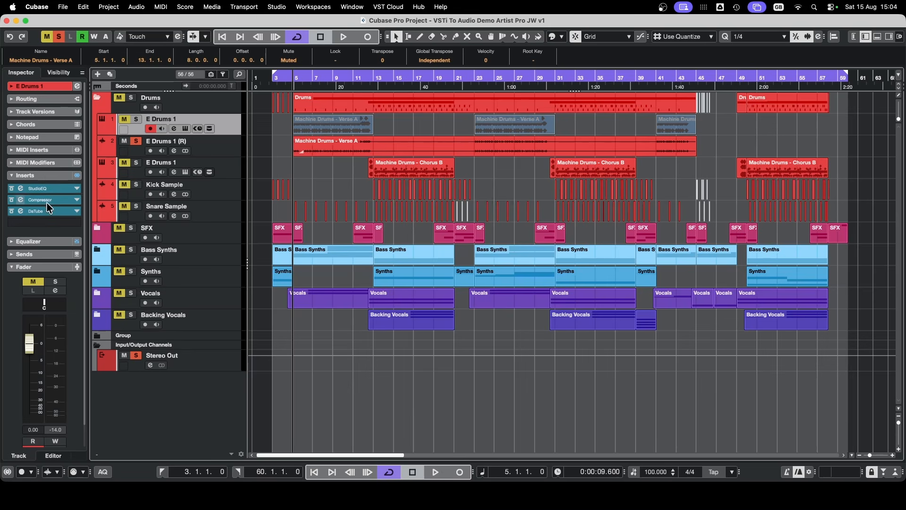
click(29, 242)
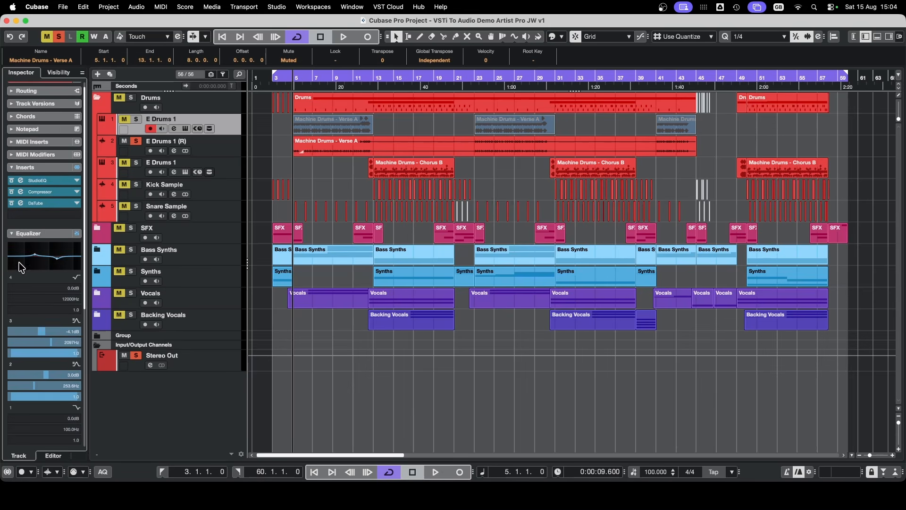
click(14, 233)
click(231, 150)
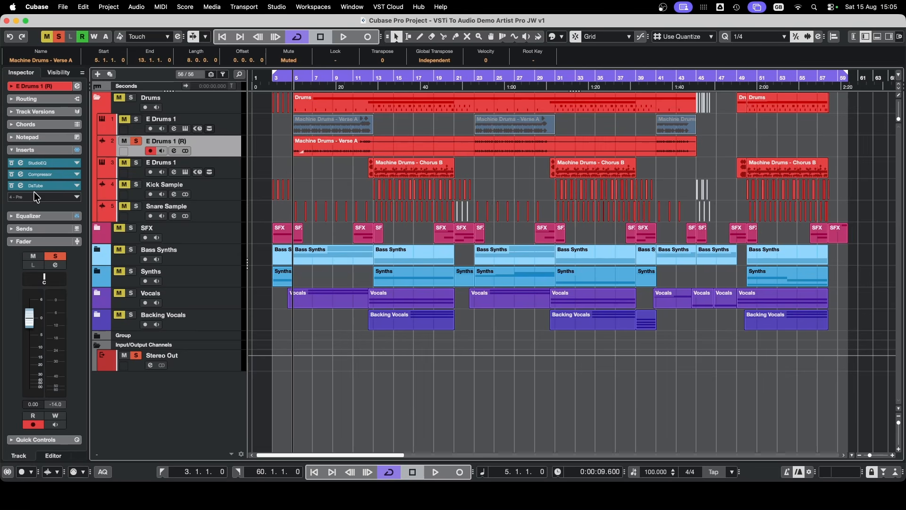
click(19, 216)
Undo the render, render the Verse A events again with Channel Settings processing, and check the new track's equalizer
key(super+z)
click(83, 7)
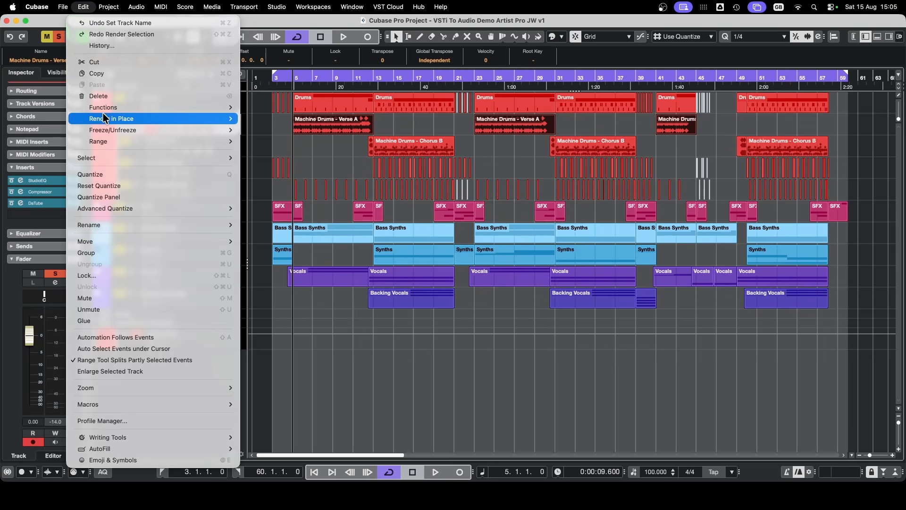
mouse_move(112, 123)
click(270, 129)
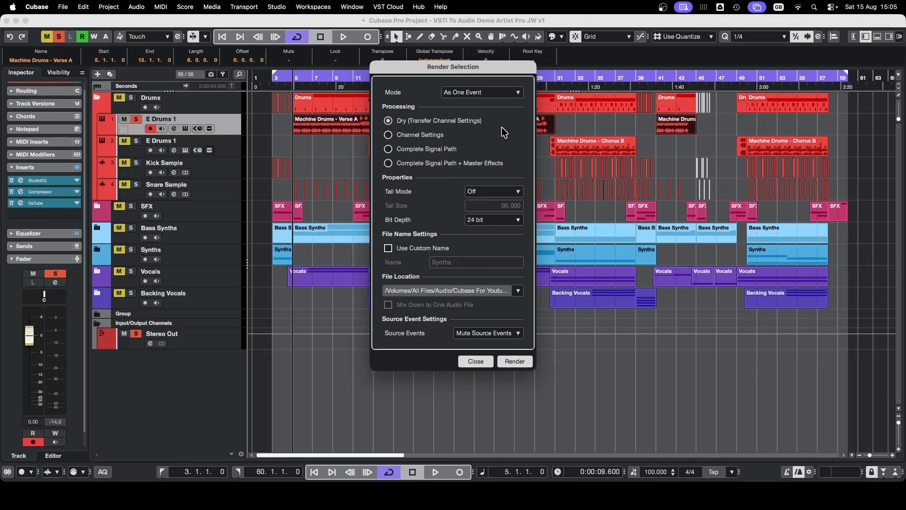
click(388, 136)
click(514, 361)
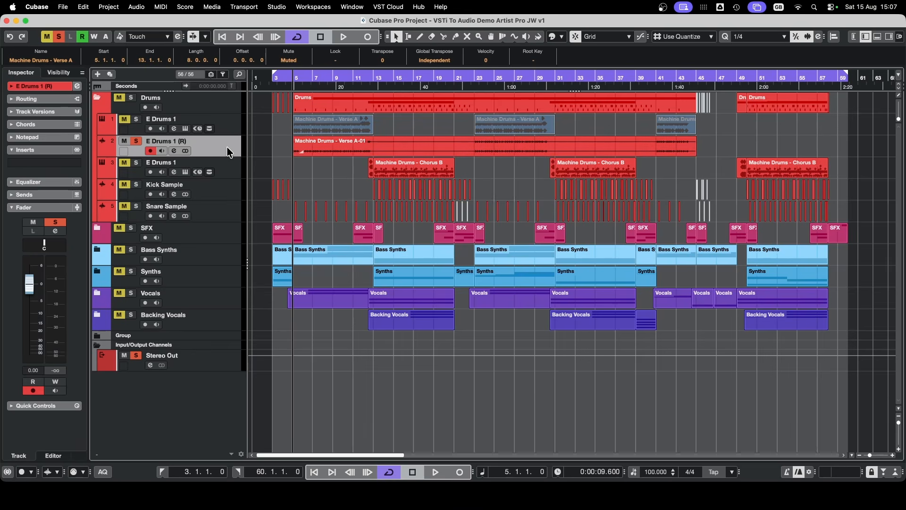
click(11, 182)
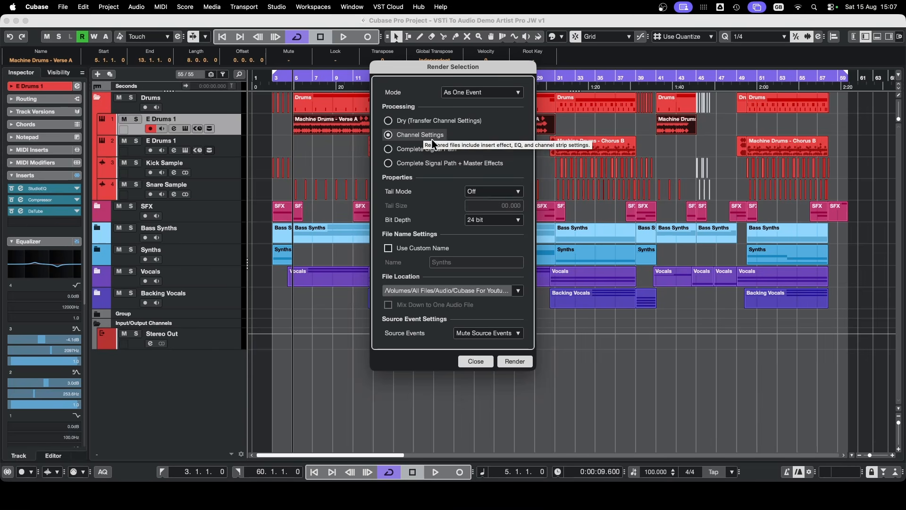
Render the Verse A events As Separate Events with Dry (Transfer Channel Settings) processing
click(416, 120)
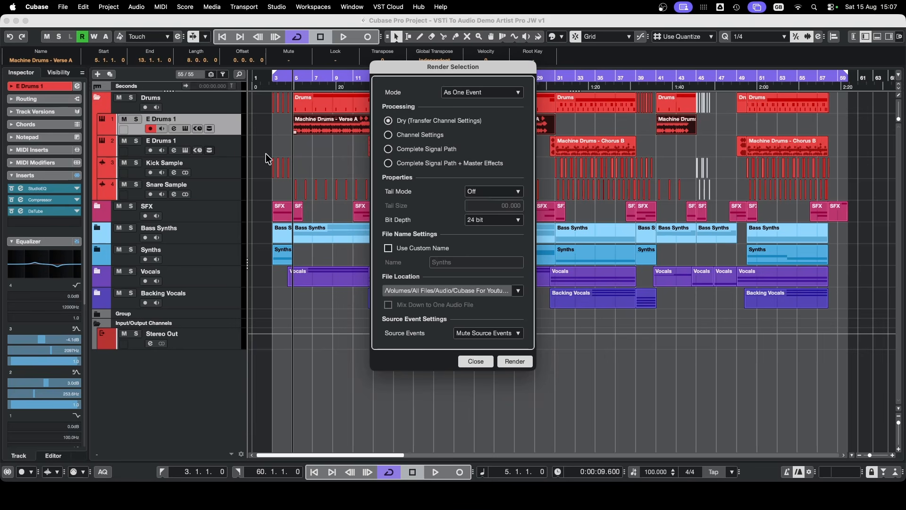
click(388, 135)
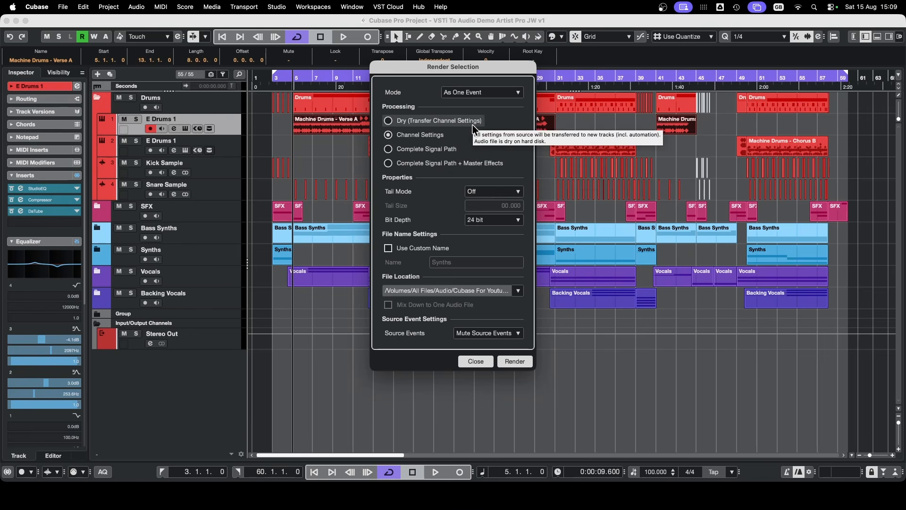
click(434, 122)
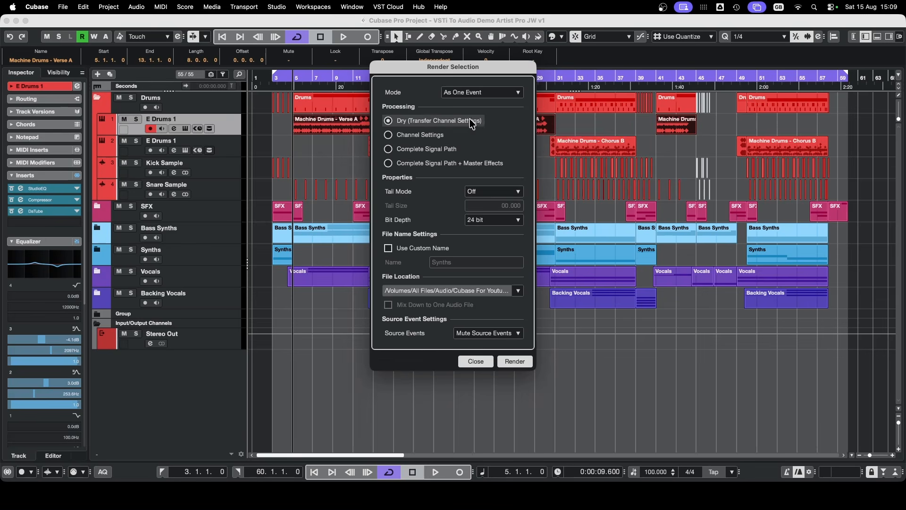
click(464, 93)
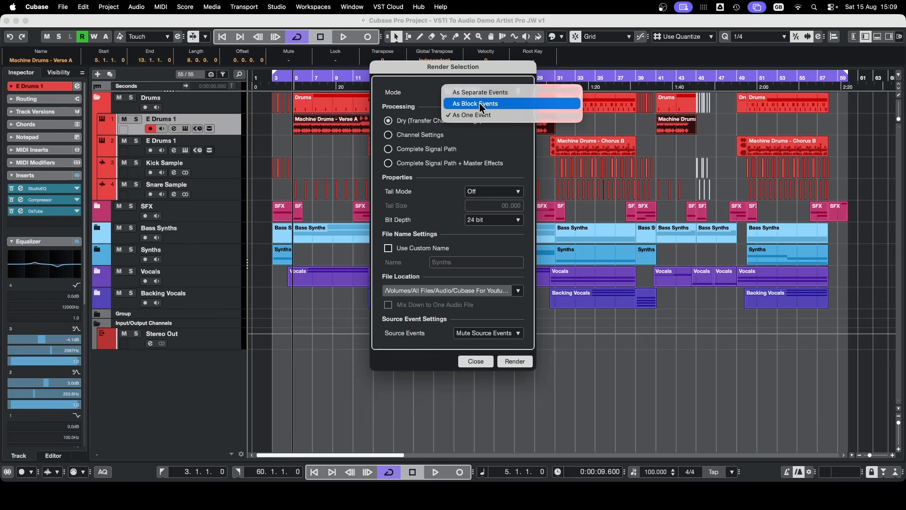
click(480, 92)
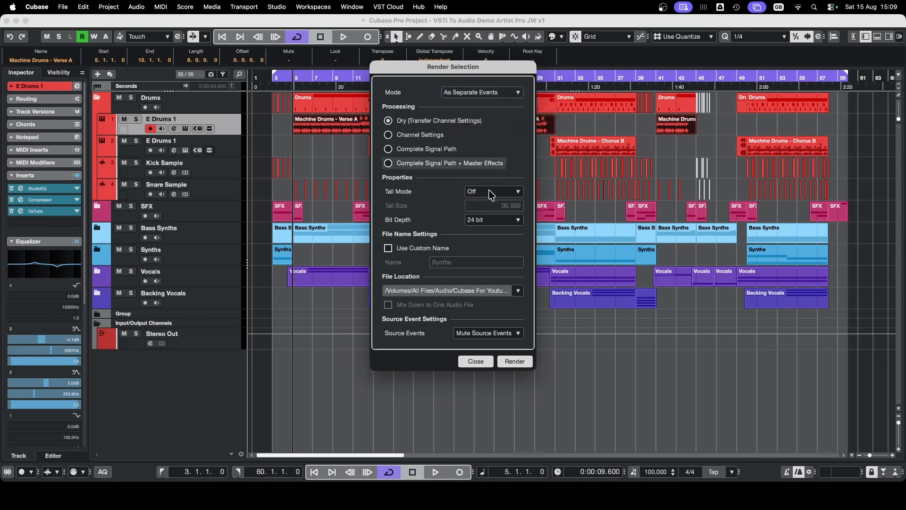
click(514, 361)
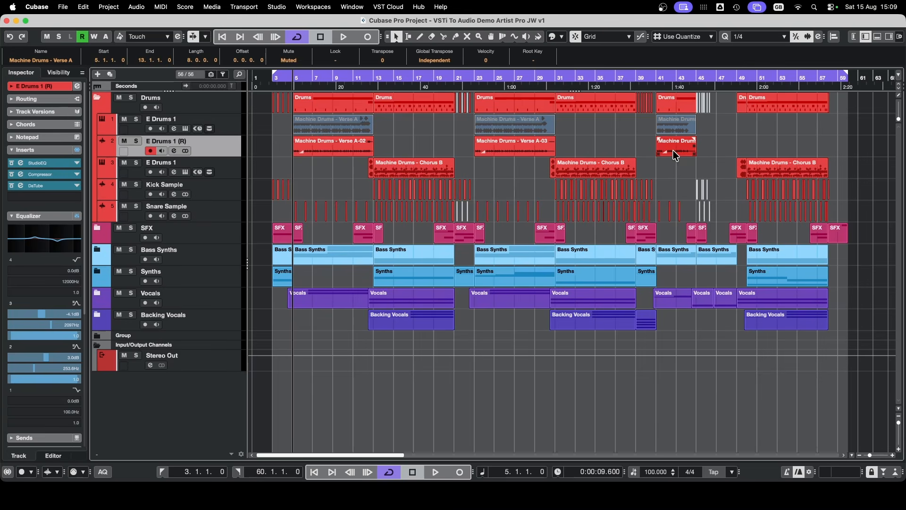
Undo the render and render all events on both E Drums 1 tracks As One Event with Dry (Transfer Channel Settings) processing
key(super+z)
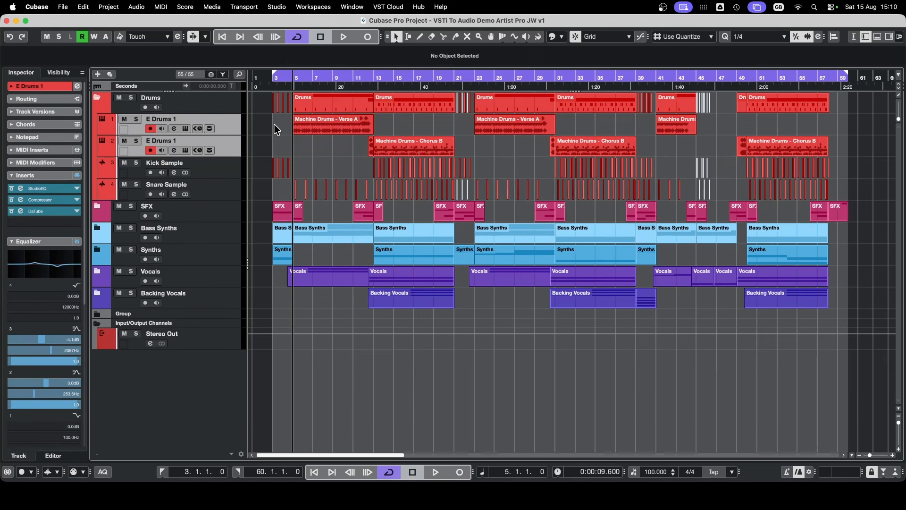
drag(275, 126, 804, 146)
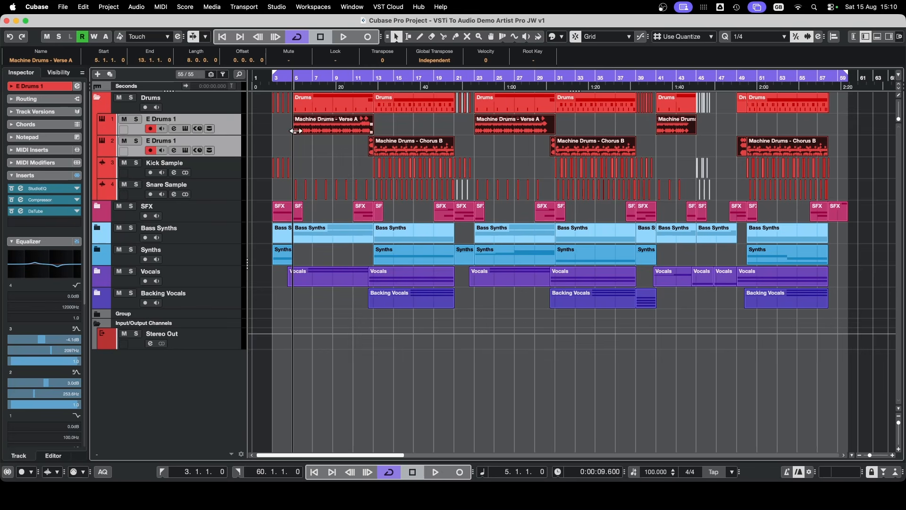
click(85, 7)
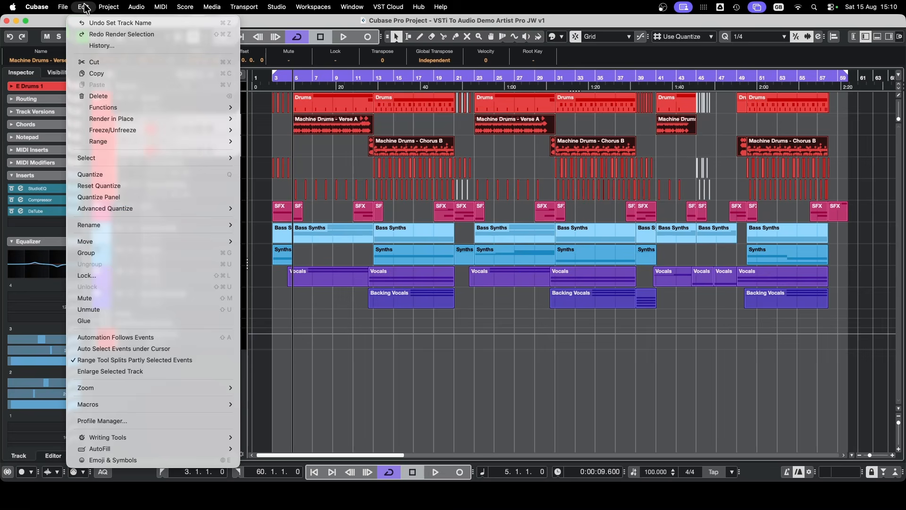
mouse_move(112, 120)
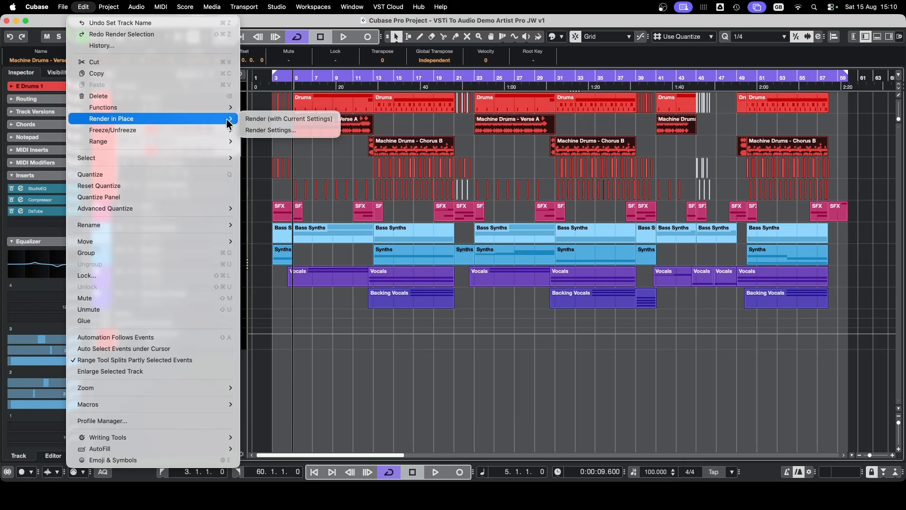
click(272, 131)
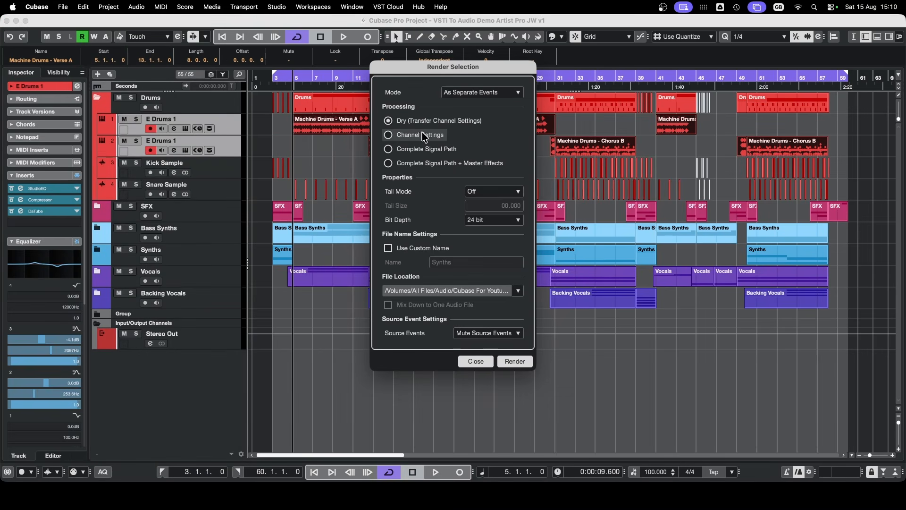
click(460, 94)
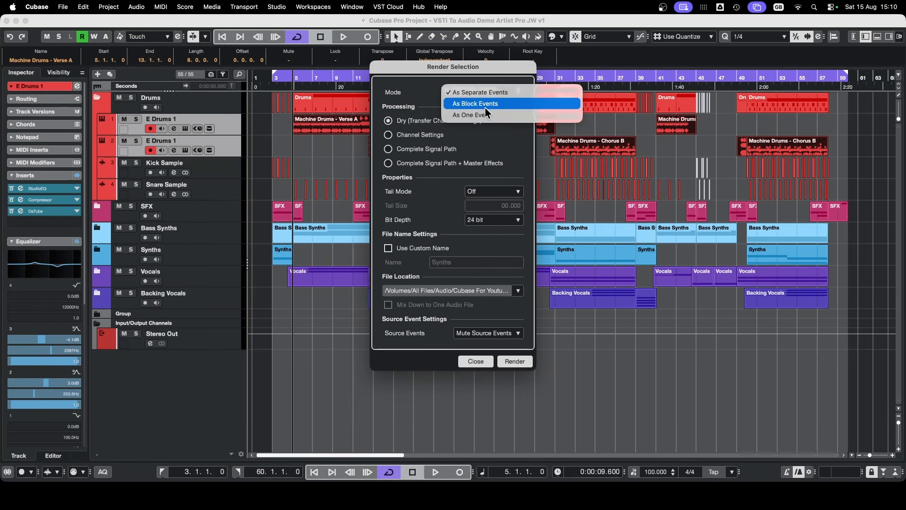
click(488, 118)
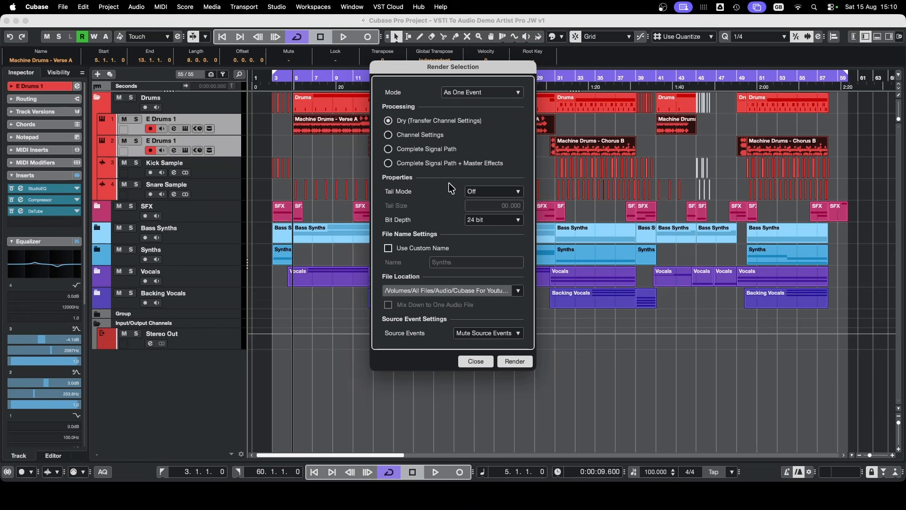
click(518, 363)
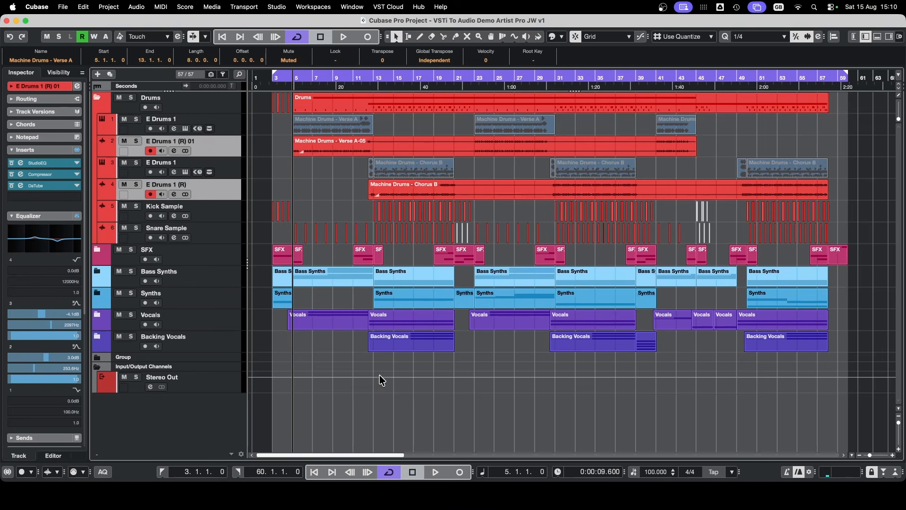
click(323, 204)
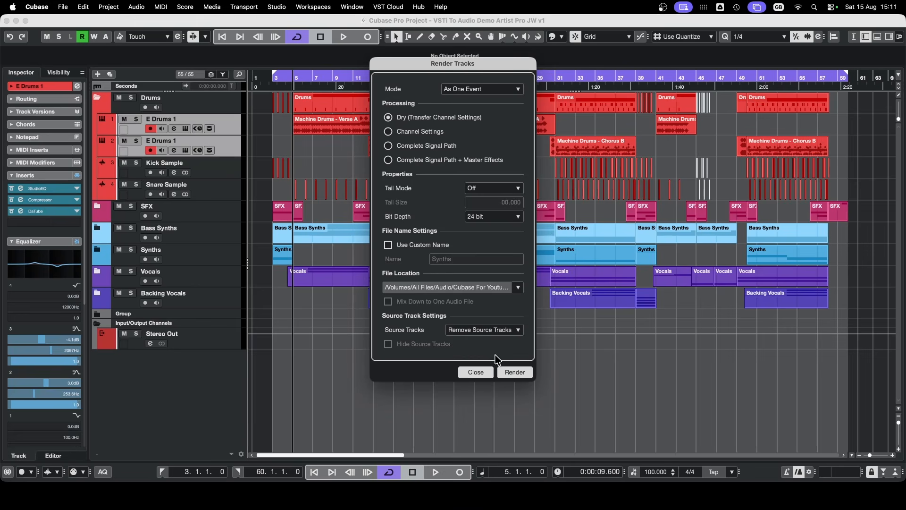
Close the Render Tracks settings without rendering, and render all events in the Bass Synths folder in place with the current settings
click(476, 371)
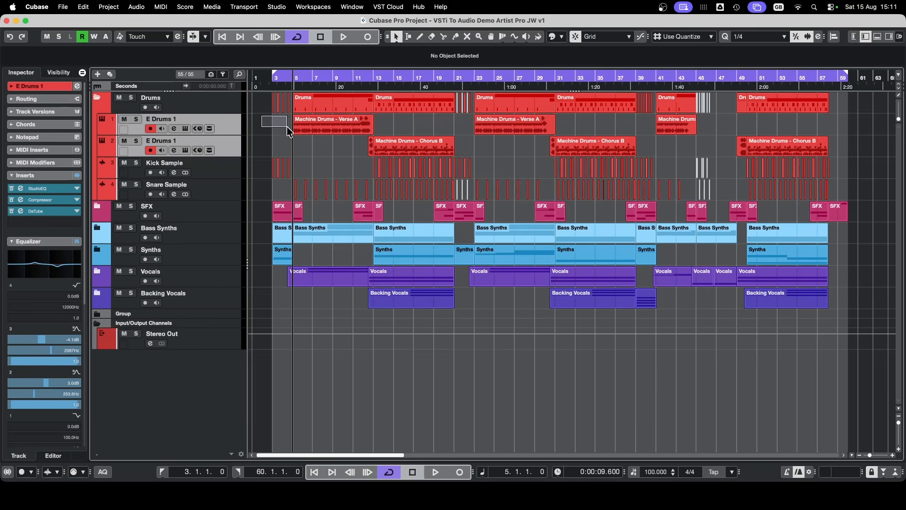
click(96, 227)
drag(260, 245, 812, 293)
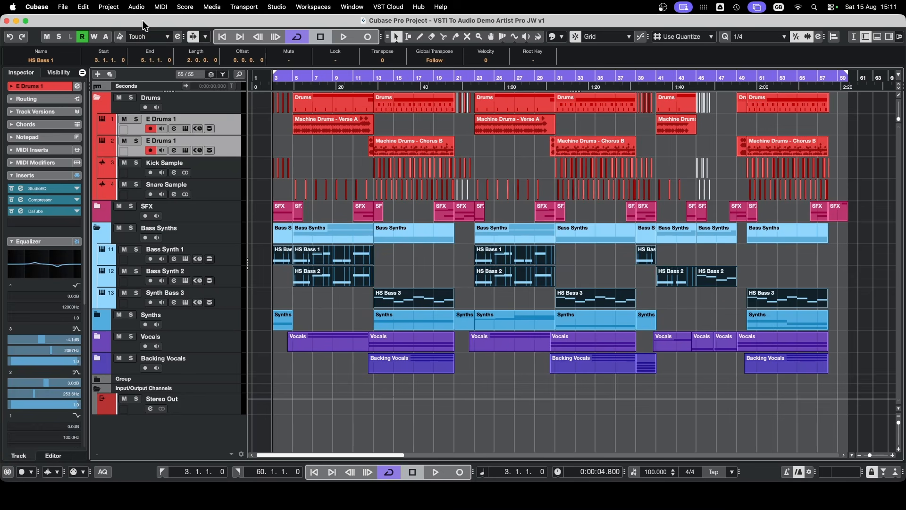
click(83, 6)
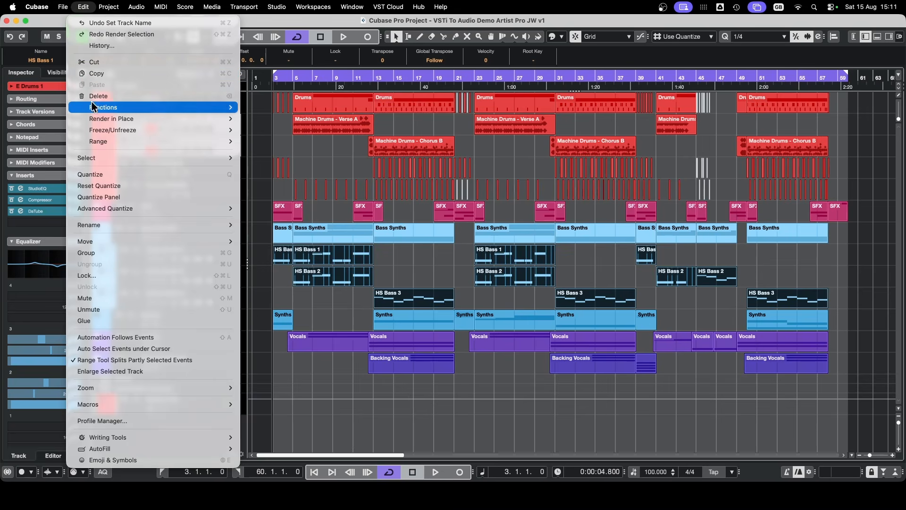
mouse_move(182, 119)
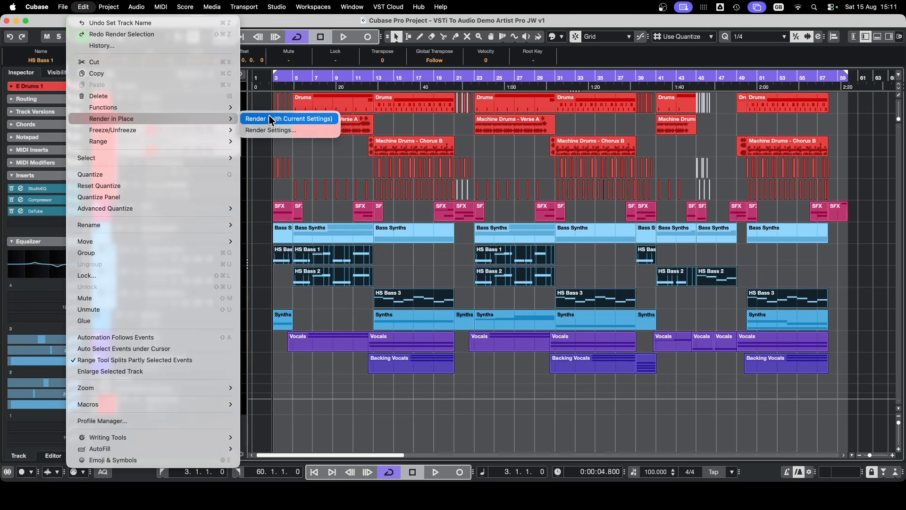
click(309, 118)
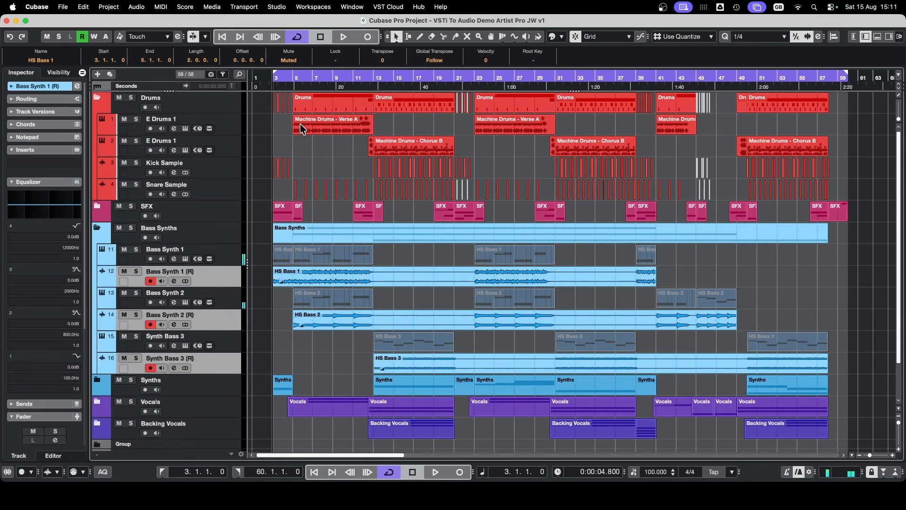
Solo the Bass Synths folder and play it to hear the rendered bass audio
click(130, 233)
click(130, 233)
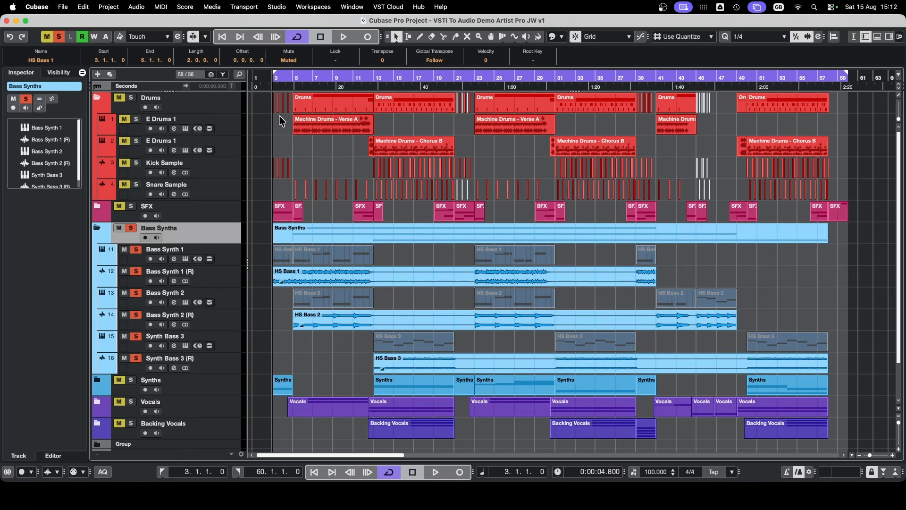
key(space)
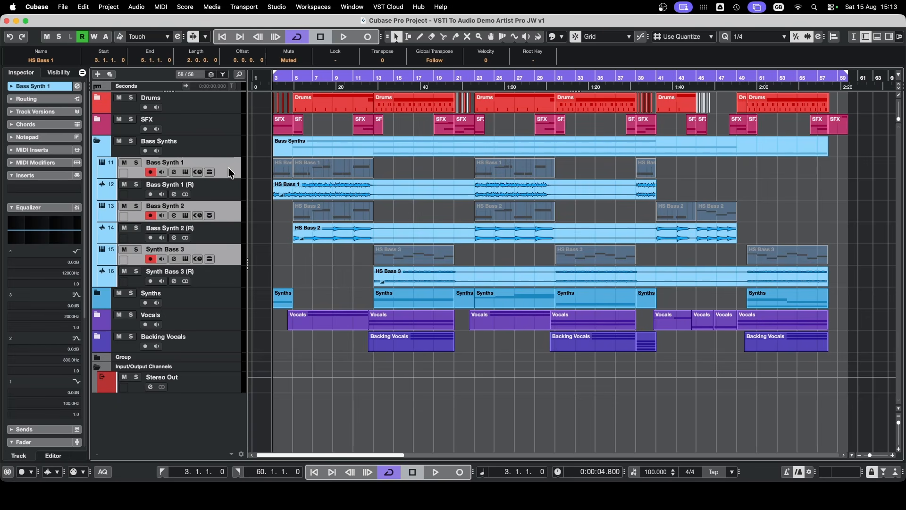
Disable the original Bass Synth 1, Bass Synth 2 and Synth Bass 3 instrument tracks, and enable them again
right_click(228, 168)
click(228, 164)
right_click(227, 172)
click(270, 249)
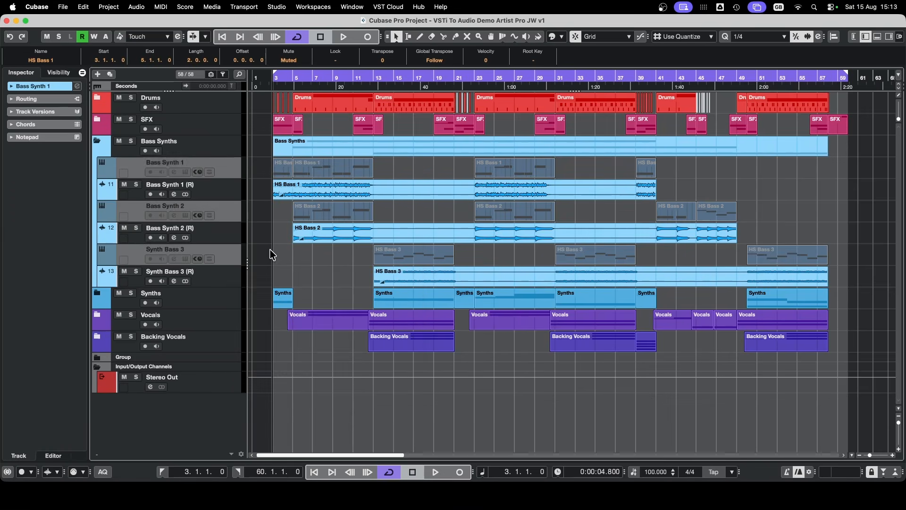
right_click(230, 171)
click(253, 240)
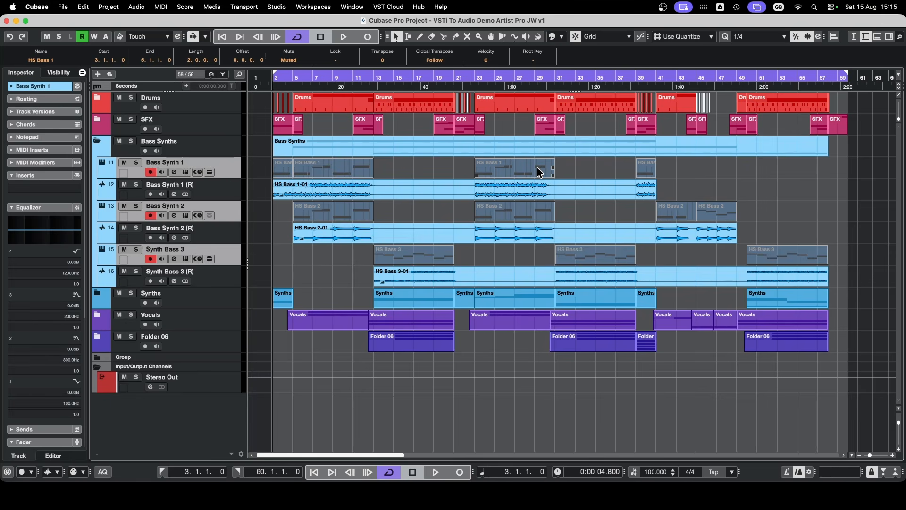
Remove the original Bass Synth 1, Bass Synth 2 and Synth Bass 3 instrument tracks from the project
right_click(231, 168)
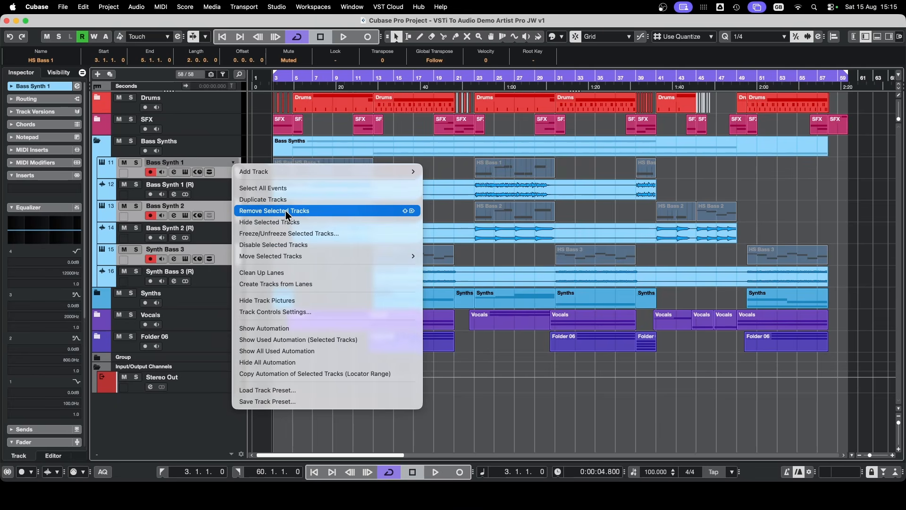
click(285, 209)
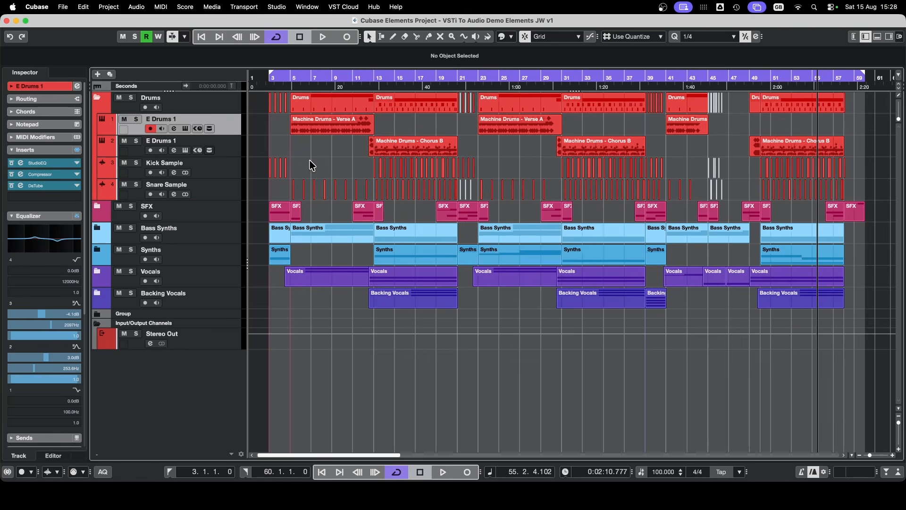
In the Elements project, inspect the Groove Agent SE instrument of the first E Drums 1 track and close its window
click(236, 150)
click(225, 124)
click(185, 129)
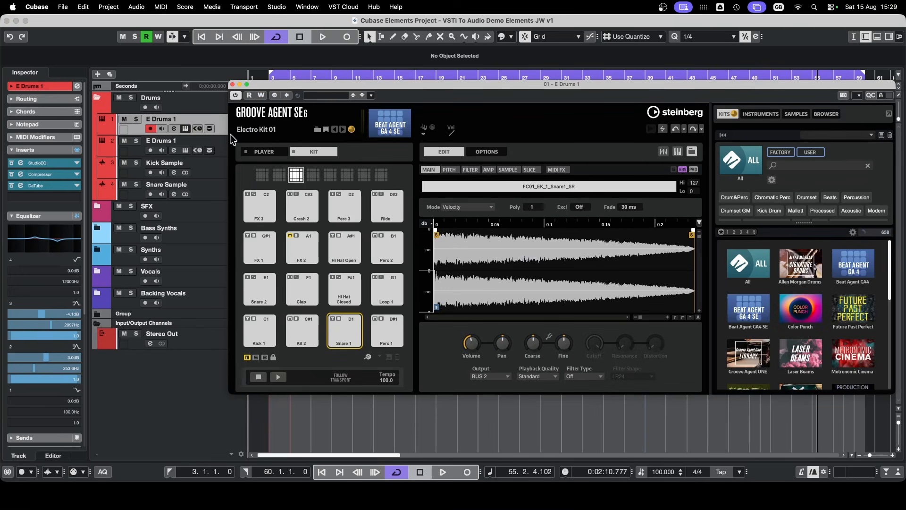
click(232, 85)
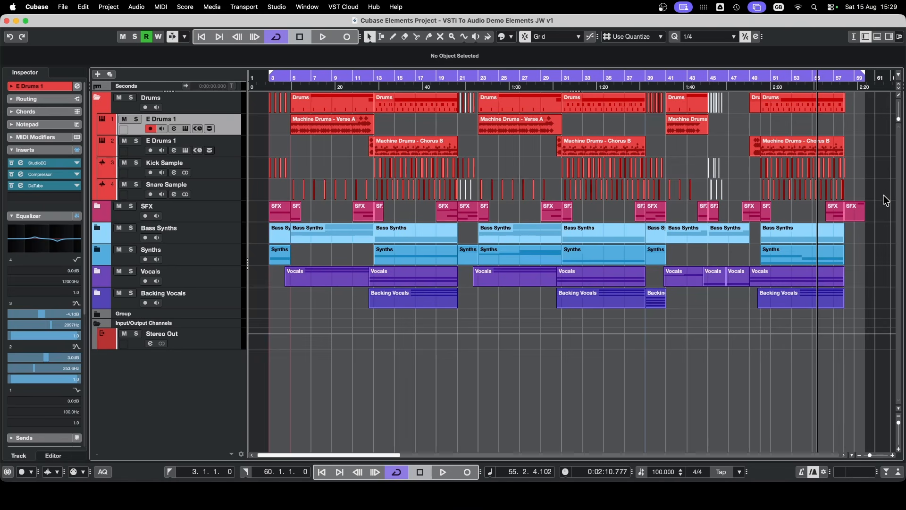
Solo the first E Drums 1 track and bypass the inserts on the Drum Bus and Mix Bus channels
key(s)
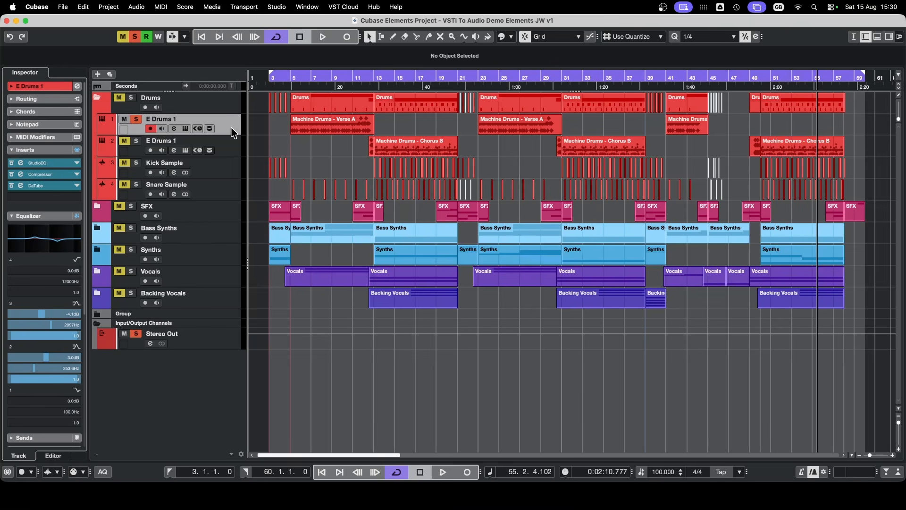
key(F3)
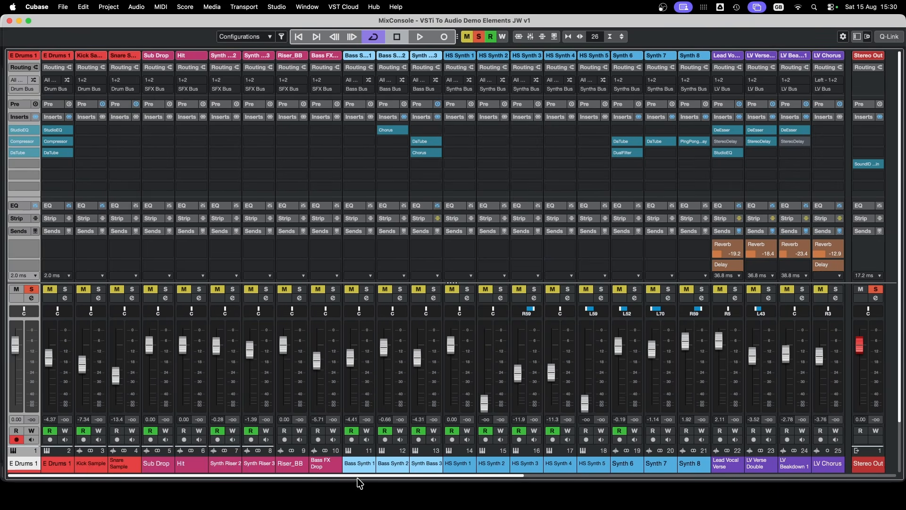
drag(359, 476, 847, 452)
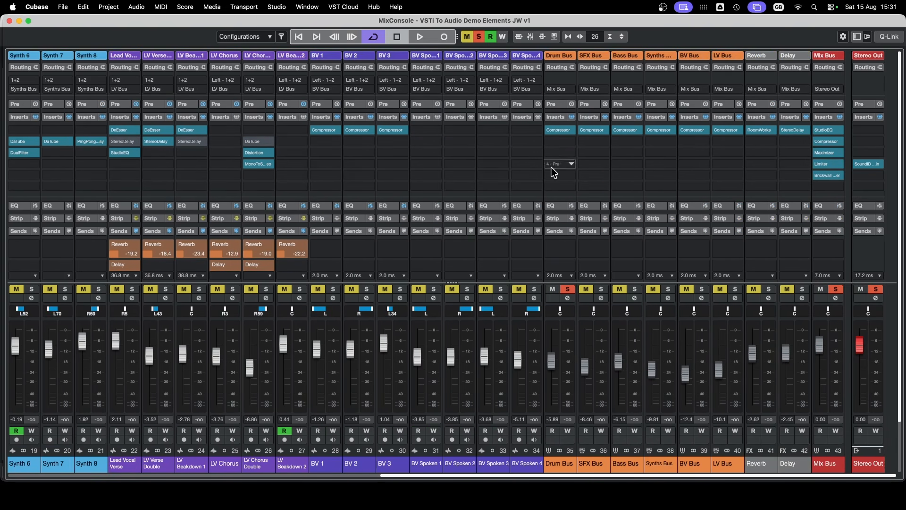
click(572, 118)
click(840, 117)
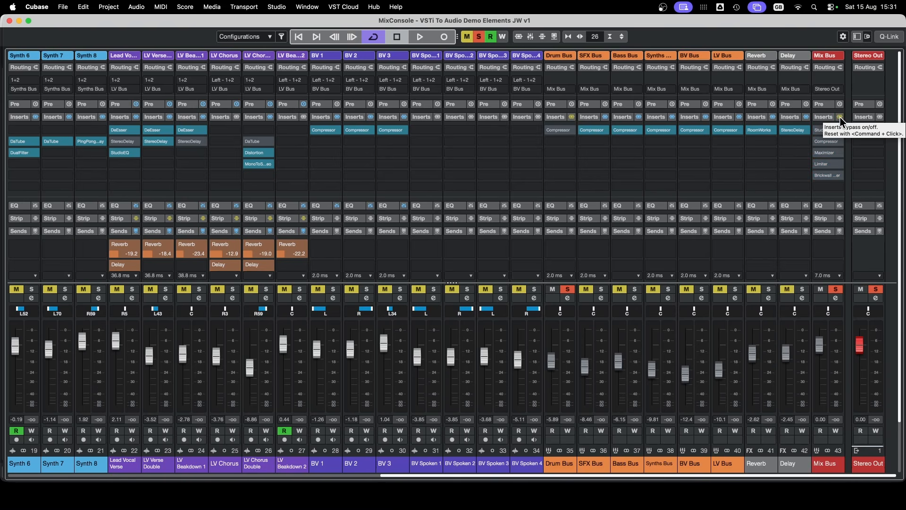
key(F3)
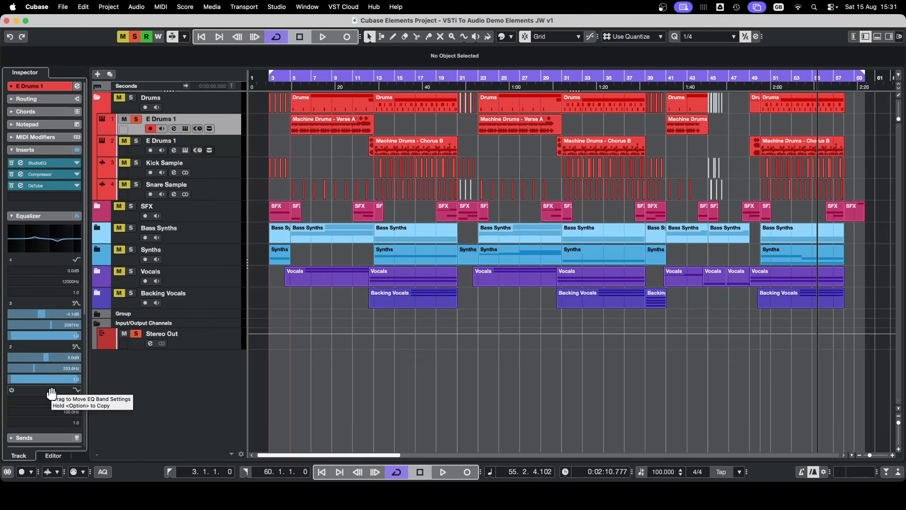
key(F3)
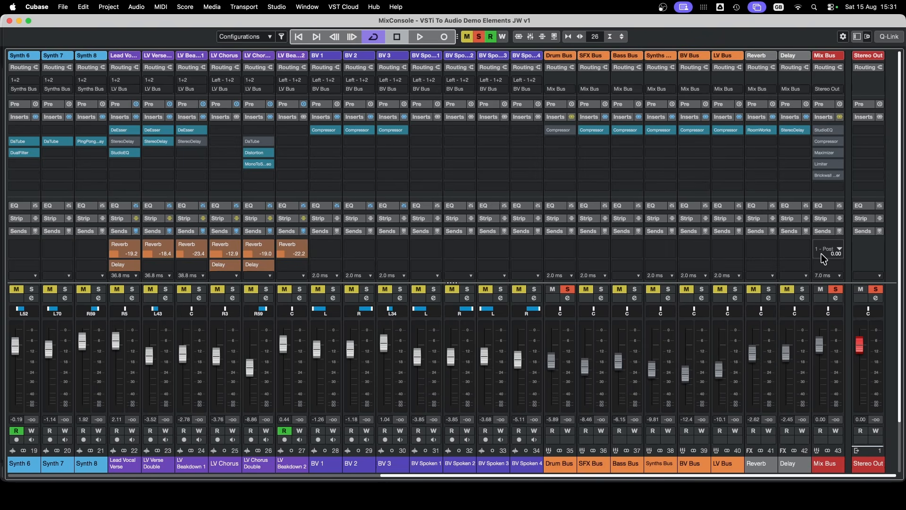
key(F3)
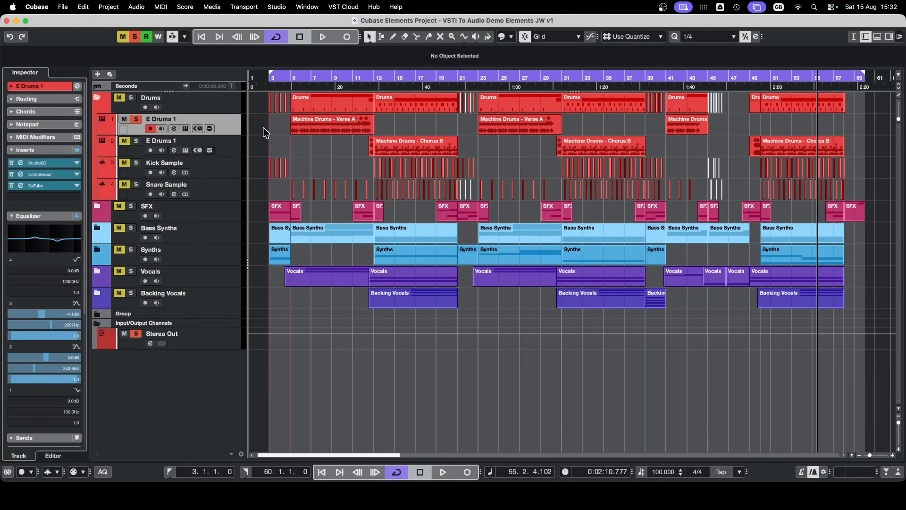
Start an Audio Mixdown export and name the file E Drums 1 Audio
click(66, 7)
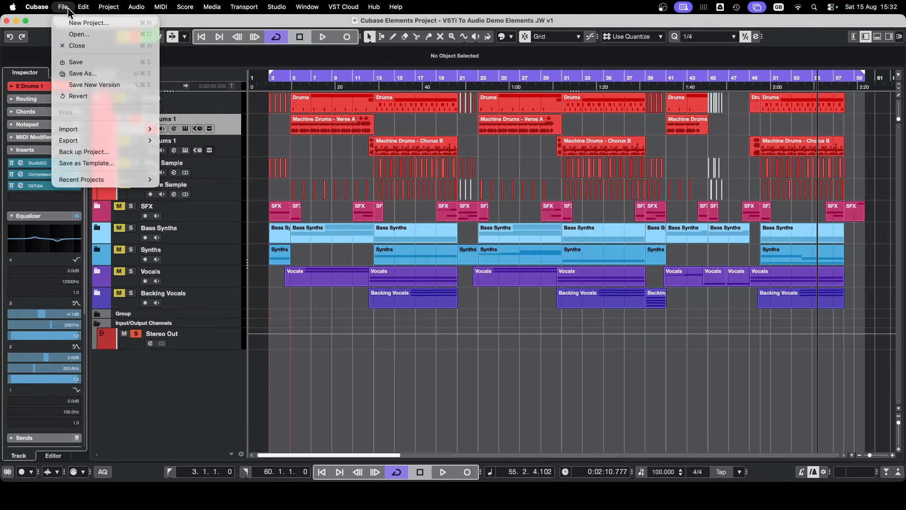
mouse_move(108, 141)
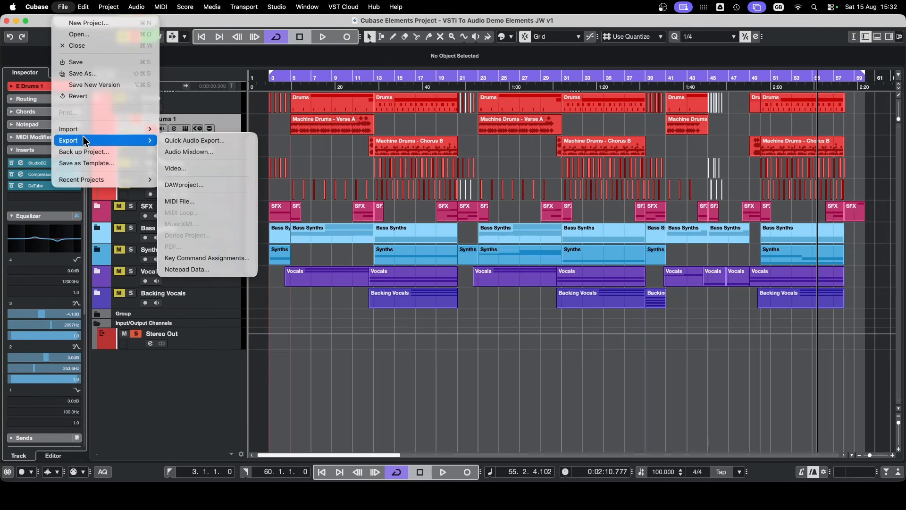
click(209, 151)
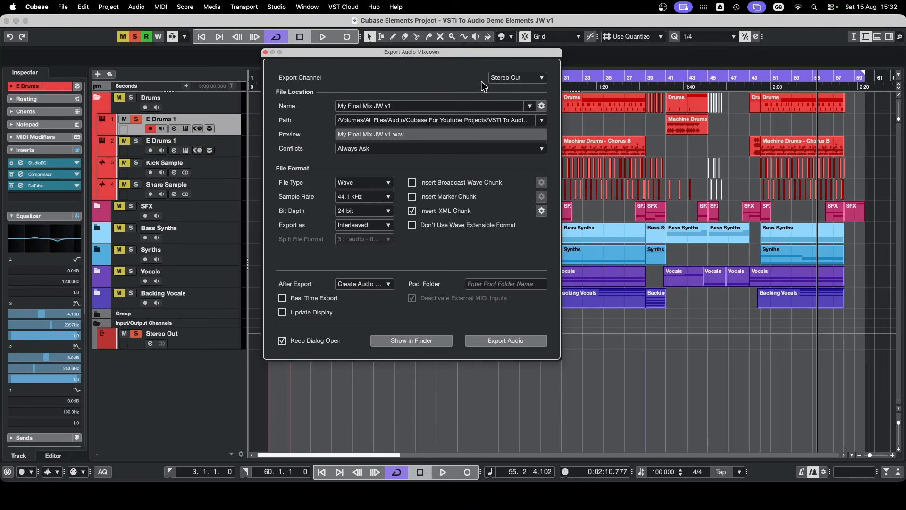
click(483, 107)
text(E Drums 1)
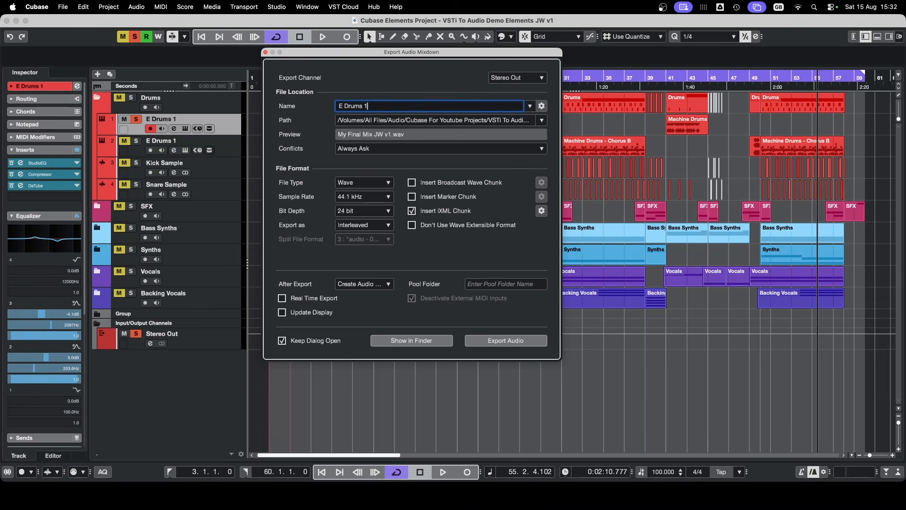
text( Audio)
Keep Create Audio Track as the After Export action and export the E Drums 1 Audio mixdown
click(542, 120)
click(581, 143)
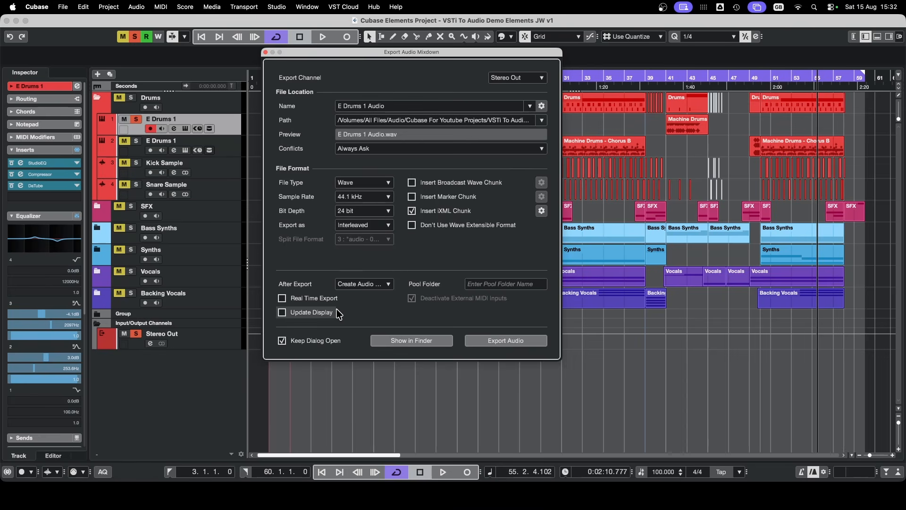
click(387, 283)
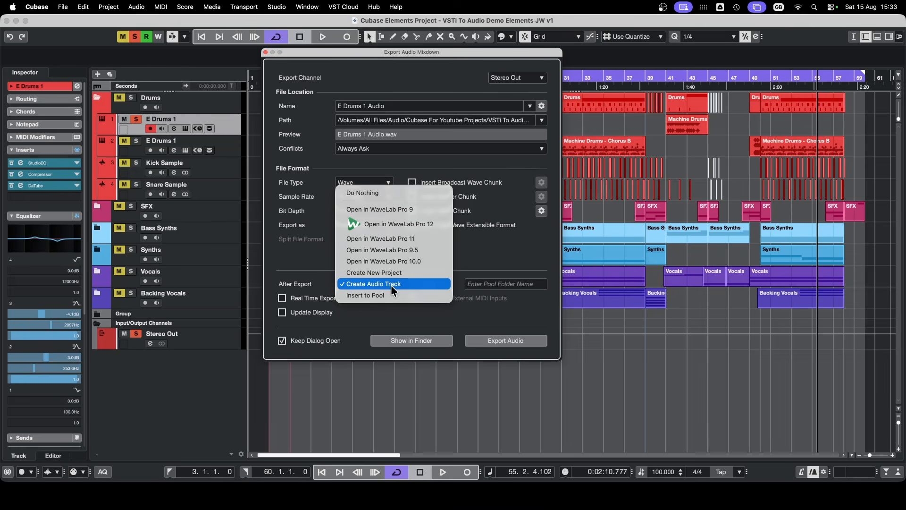
click(512, 345)
click(512, 342)
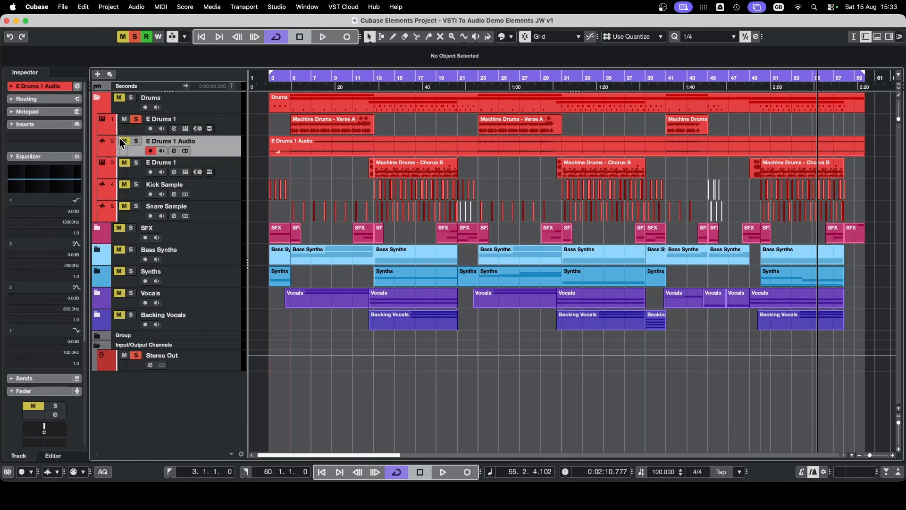
Solo the new E Drums 1 Audio track and reactivate the bypassed inserts on the Mix Bus channel
click(136, 141)
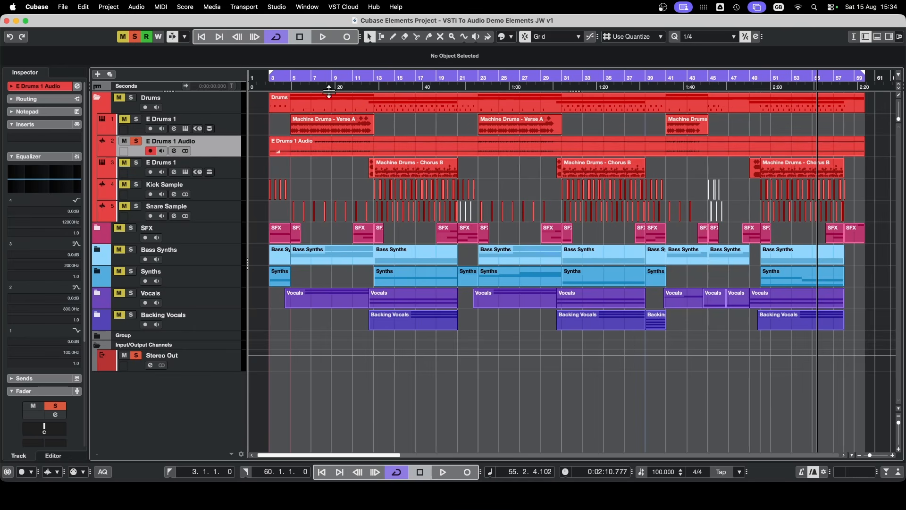
key(F3)
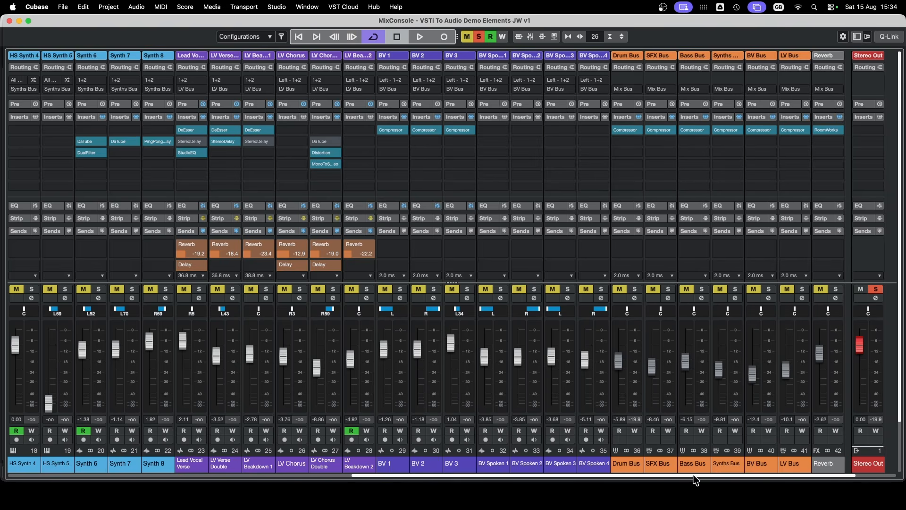
drag(694, 475, 799, 476)
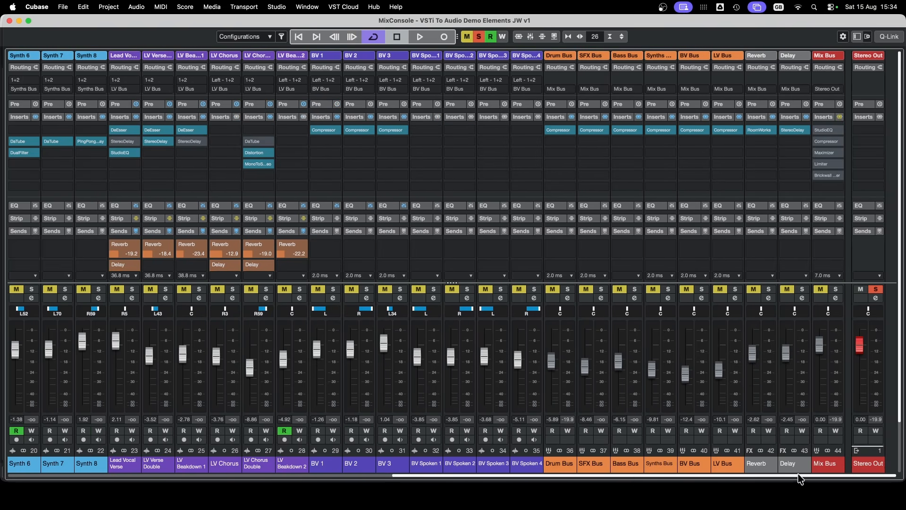
click(841, 117)
key(F3)
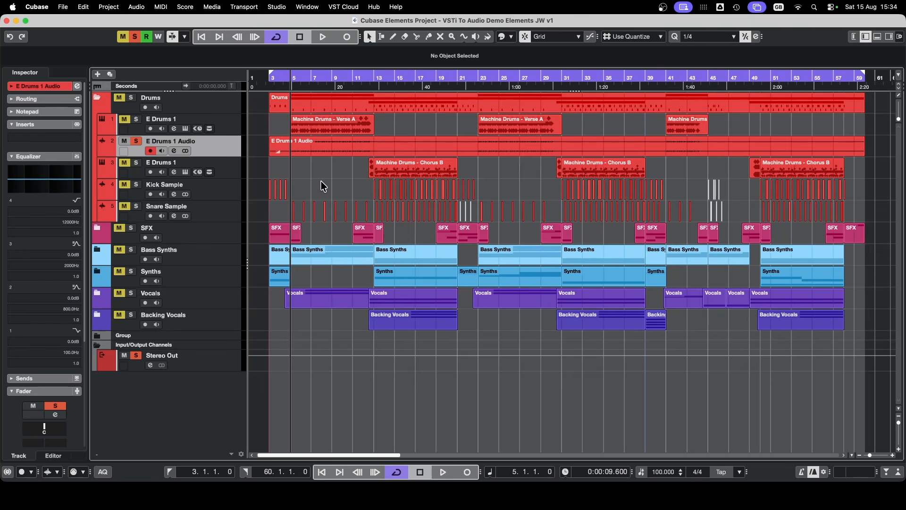
Play the soloed E Drums 1 Audio track from bar 5 to check the exported drums, and stop playback
key(space)
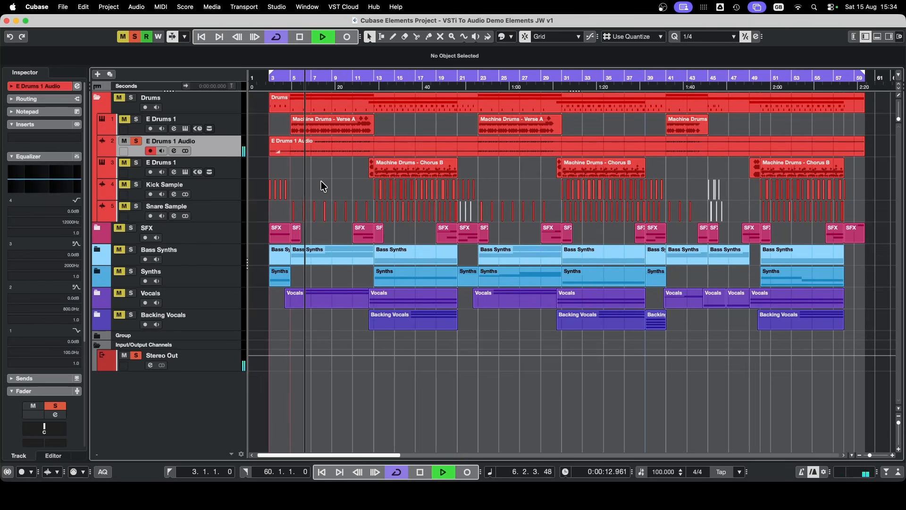
key(space)
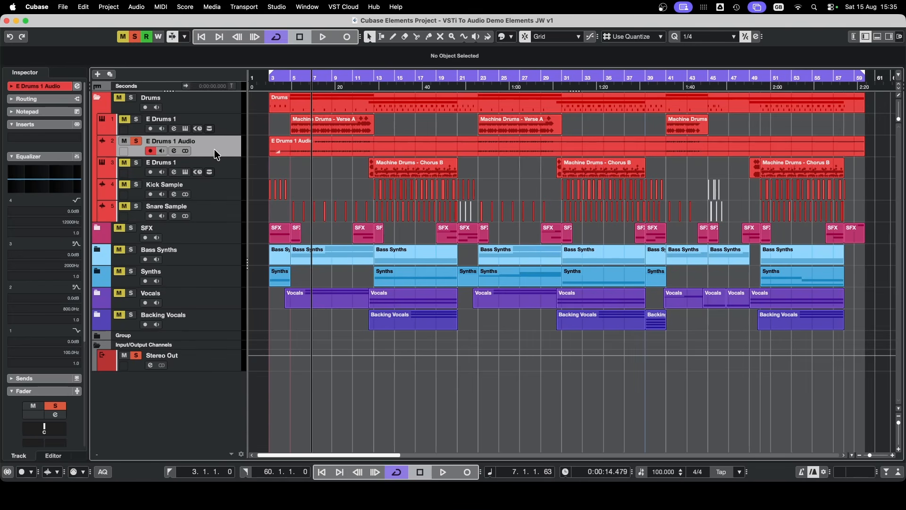
click(284, 149)
Disable the original E Drums 1 instrument track above the E Drums 1 Audio track
click(226, 124)
right_click(226, 124)
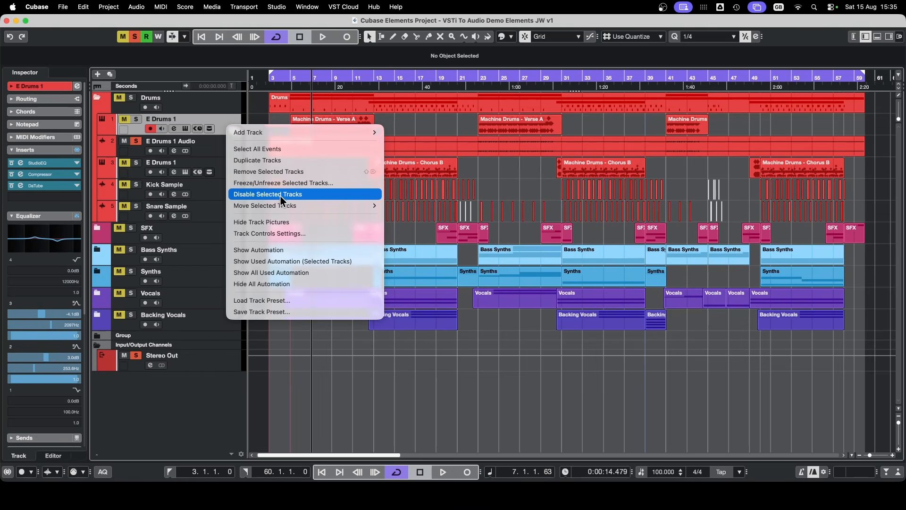
click(280, 195)
right_click(230, 124)
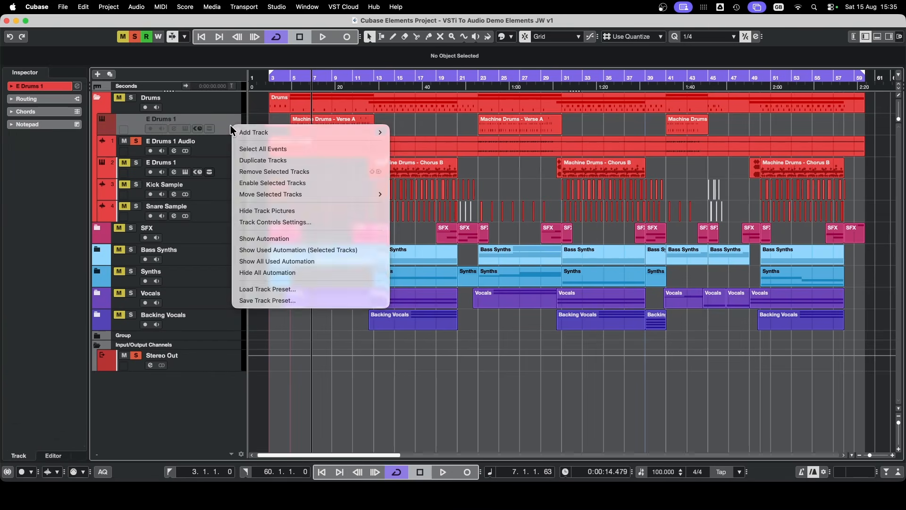
click(224, 124)
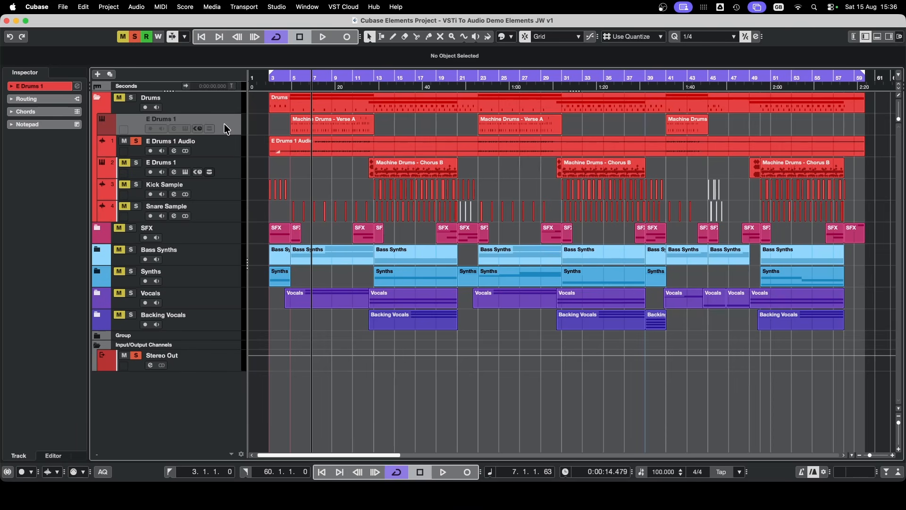
Remove the disabled E Drums 1 instrument track from the project and play back the unsoloed mix
right_click(227, 129)
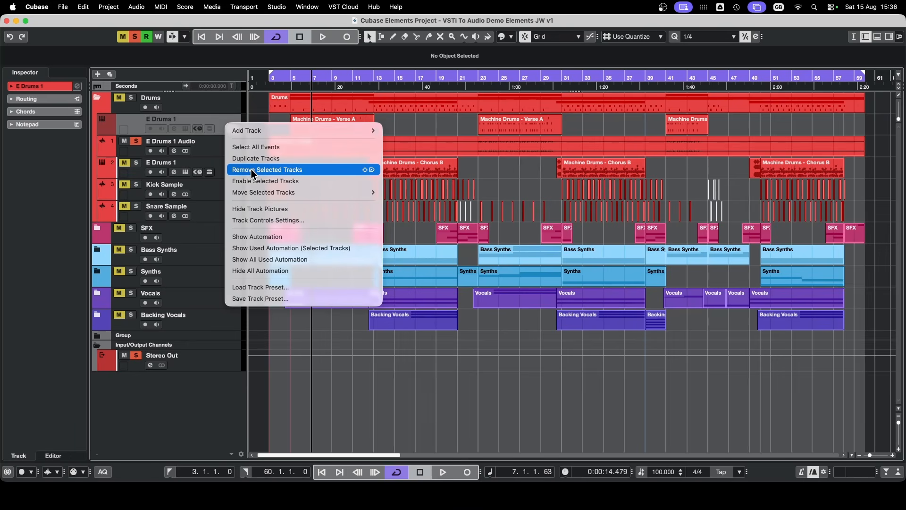
click(253, 173)
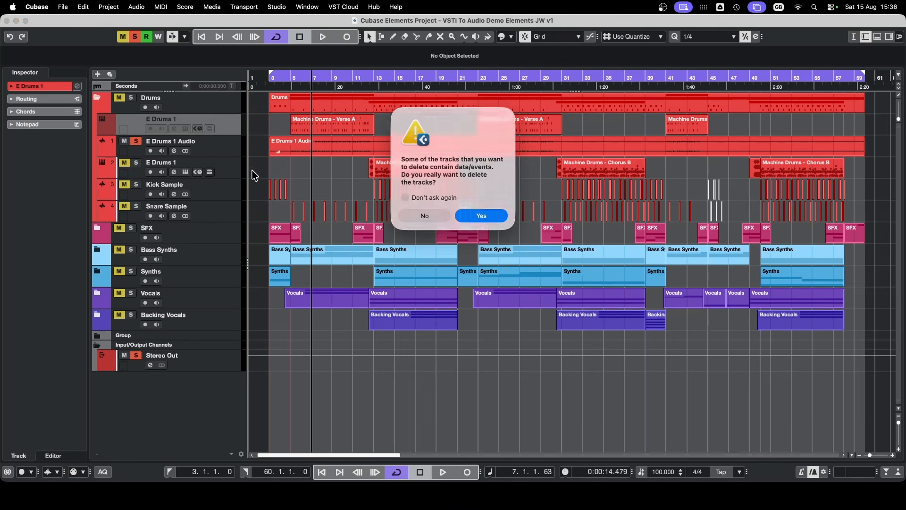
click(481, 215)
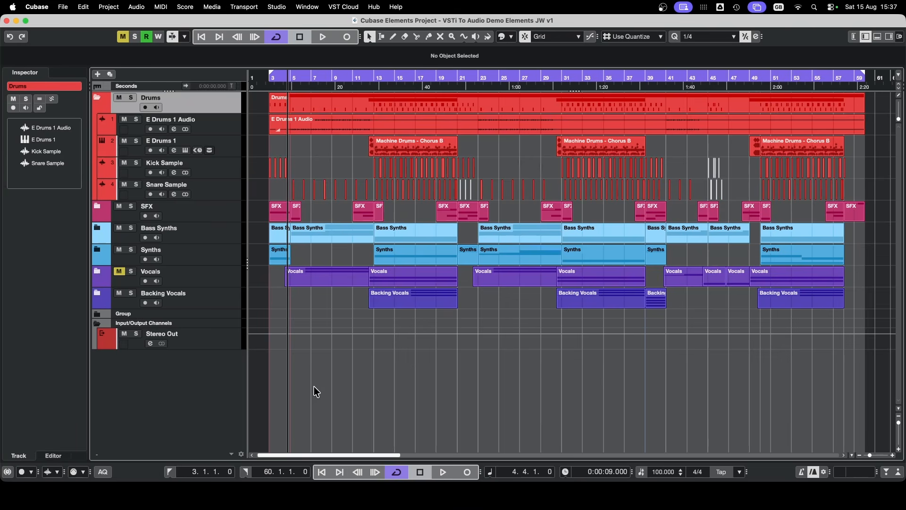
key(space)
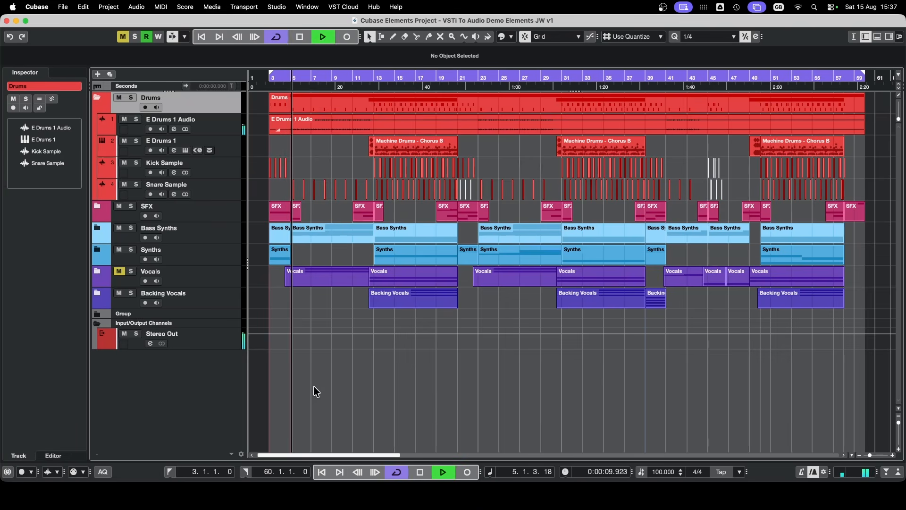